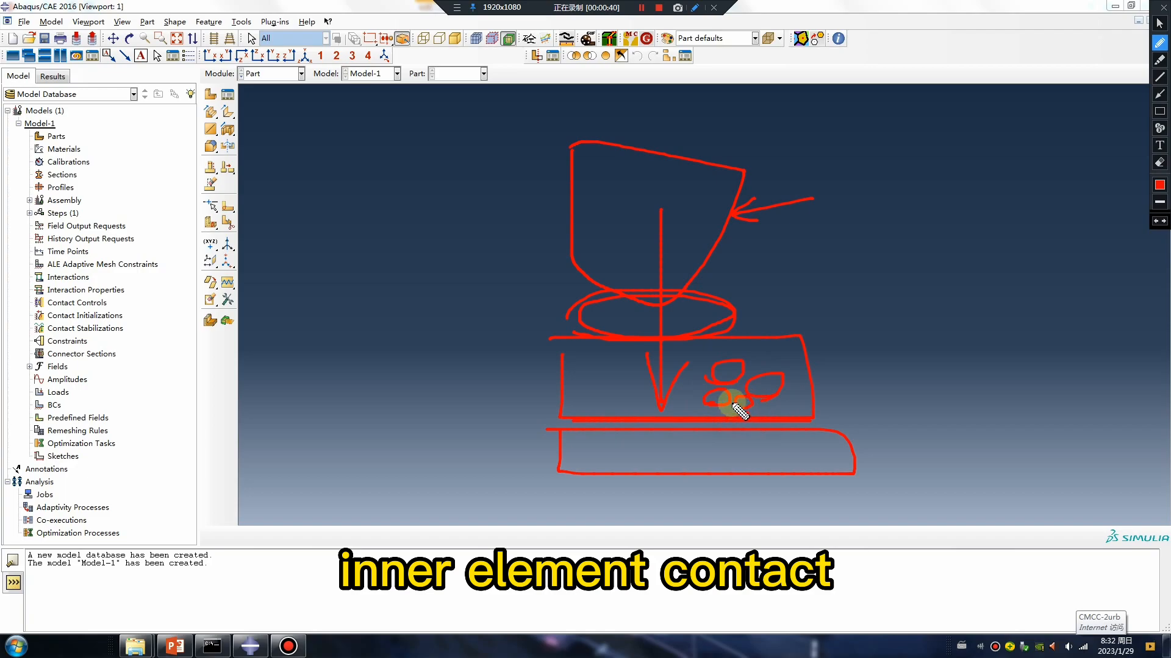
pyautogui.moveTo(666, 450)
pyautogui.mouseDown()
pyautogui.moveTo(774, 455)
pyautogui.moveTo(706, 473)
pyautogui.moveTo(694, 436)
pyautogui.mouseUp()
pyautogui.moveTo(718, 374)
pyautogui.mouseDown()
pyautogui.moveTo(726, 366)
pyautogui.moveTo(719, 379)
pyautogui.moveTo(739, 403)
pyautogui.moveTo(719, 440)
pyautogui.moveTo(680, 454)
pyautogui.moveTo(685, 436)
pyautogui.moveTo(687, 450)
pyautogui.moveTo(669, 440)
pyautogui.moveTo(694, 441)
pyautogui.moveTo(682, 452)
pyautogui.mouseUp()
pyautogui.press('Escape')
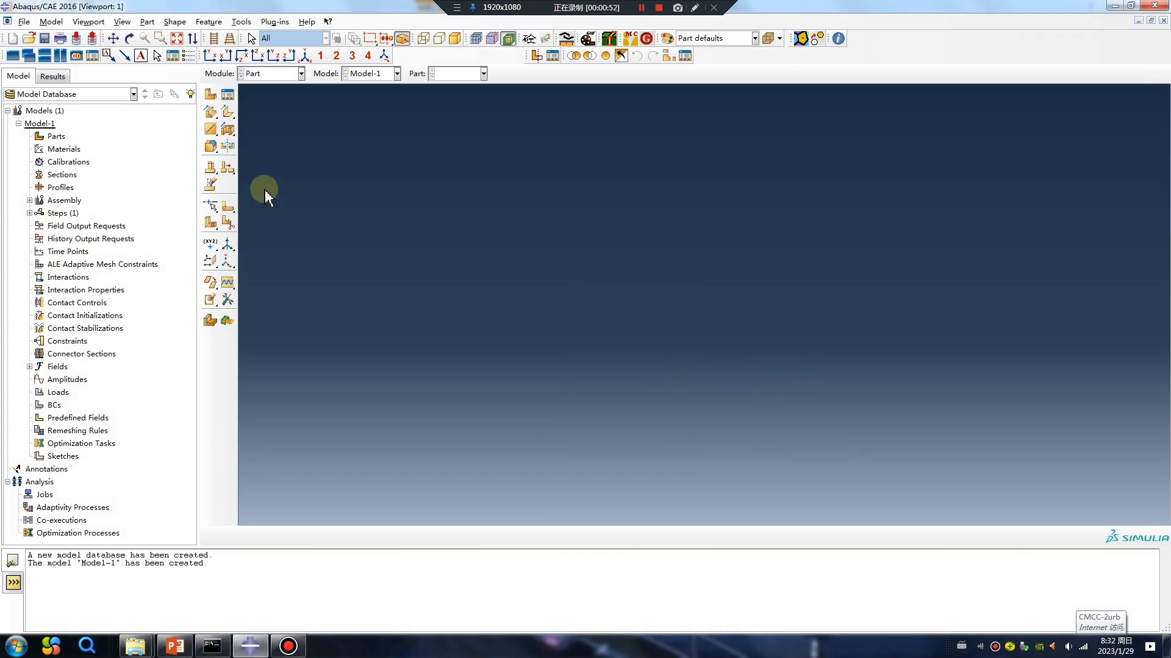
# Create a 3D discrete rigid part with a revolved shell as its base feature.
pyautogui.click(210, 95)
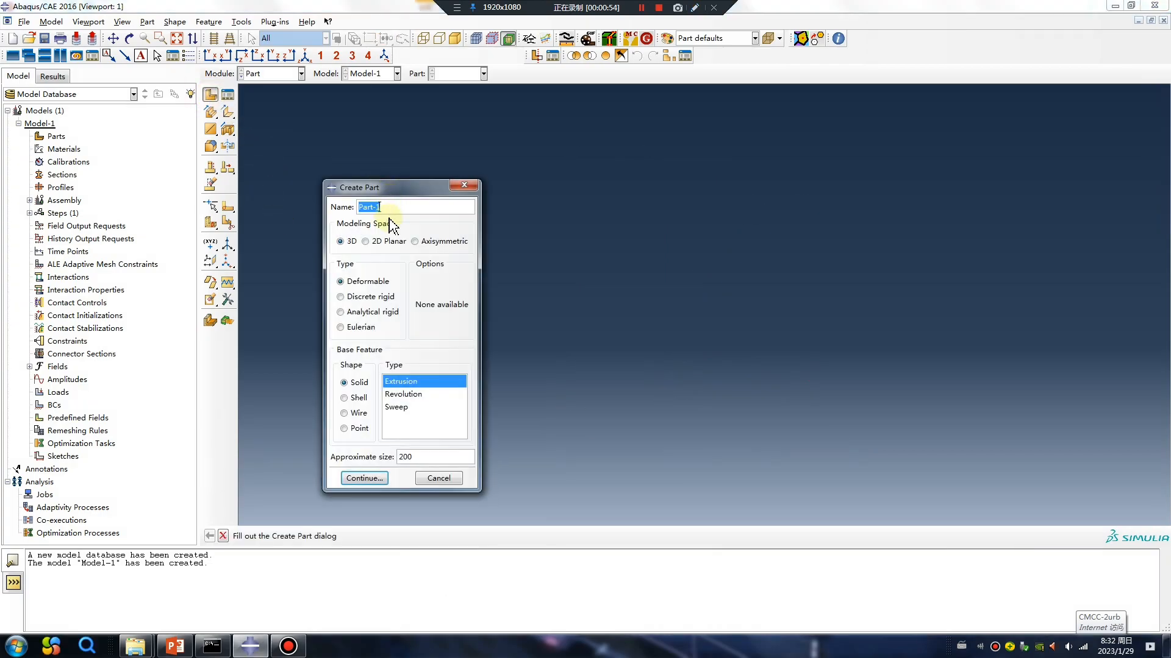
pyautogui.click(345, 397)
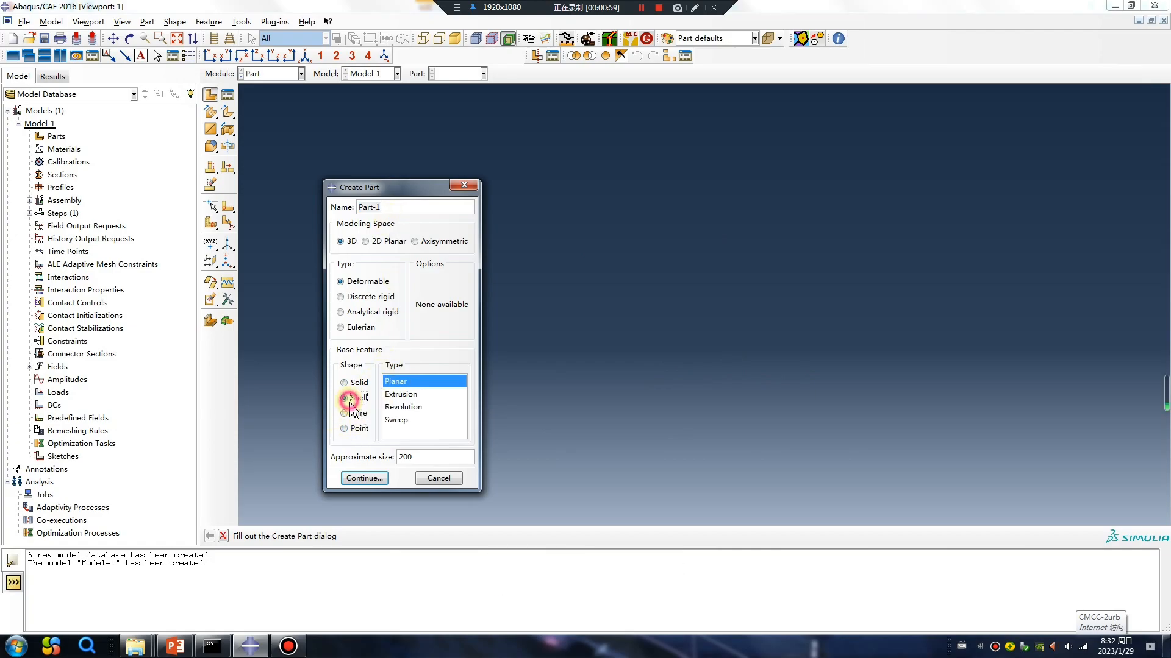
pyautogui.click(408, 407)
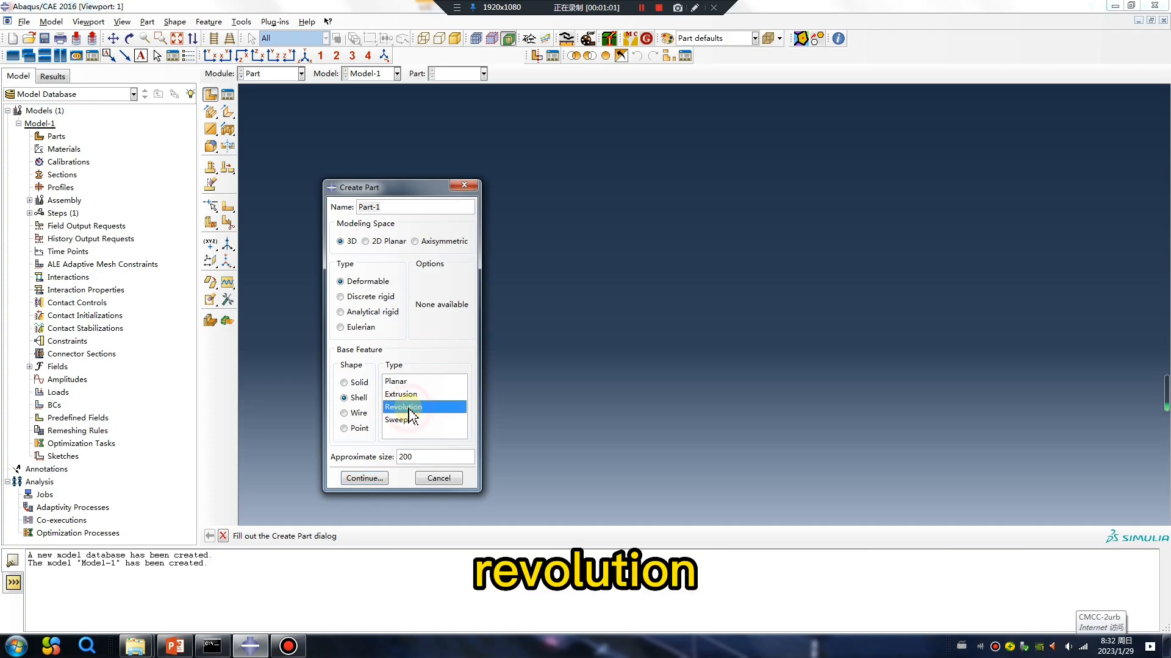
pyautogui.click(345, 298)
pyautogui.click(373, 478)
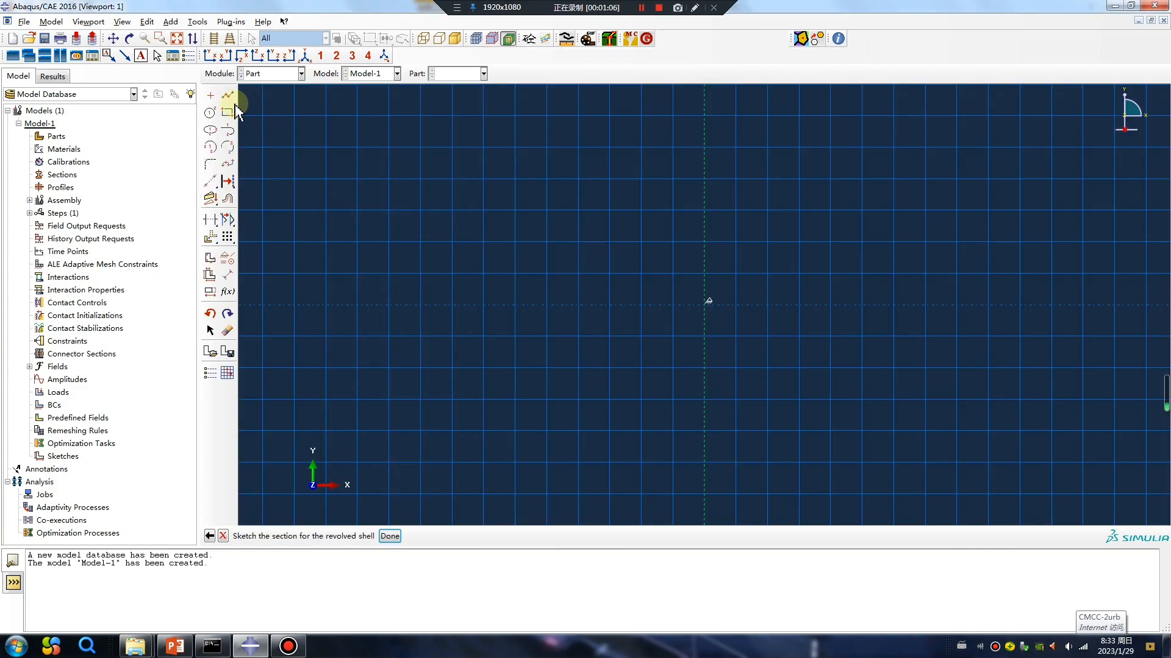
# Sketch a circle centred on the revolution axis above the origin, add its vertical diameter line, and trim away the half on the negative X side.
pyautogui.click(212, 113)
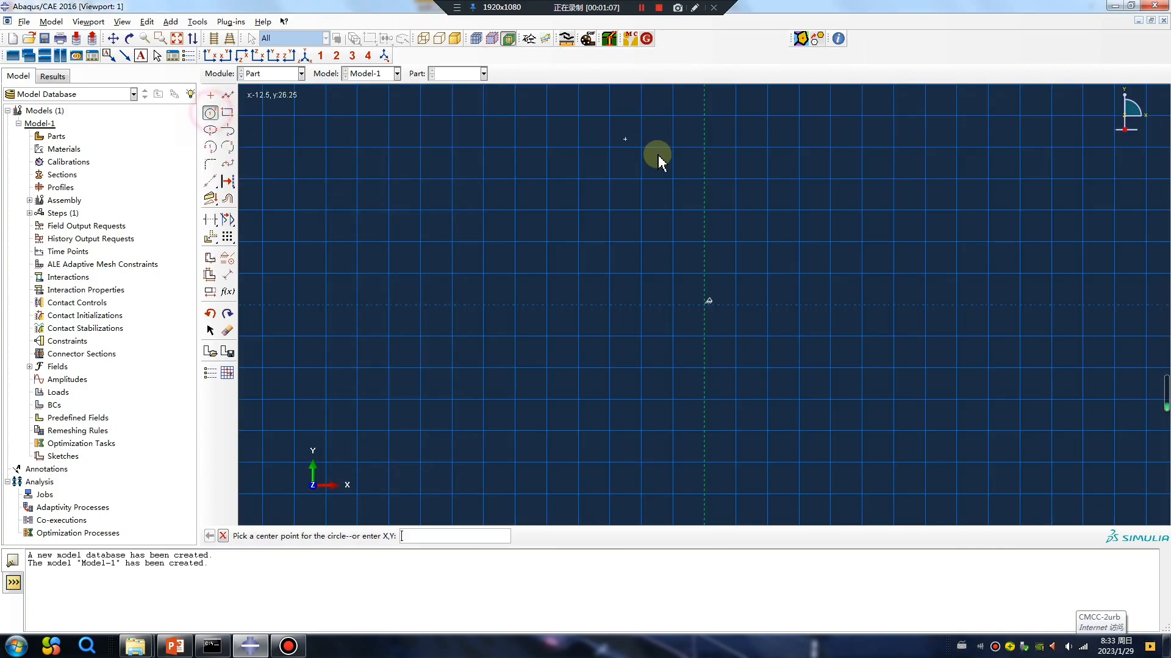
pyautogui.click(704, 211)
pyautogui.click(706, 231)
pyautogui.click(228, 96)
pyautogui.click(705, 172)
pyautogui.click(706, 233)
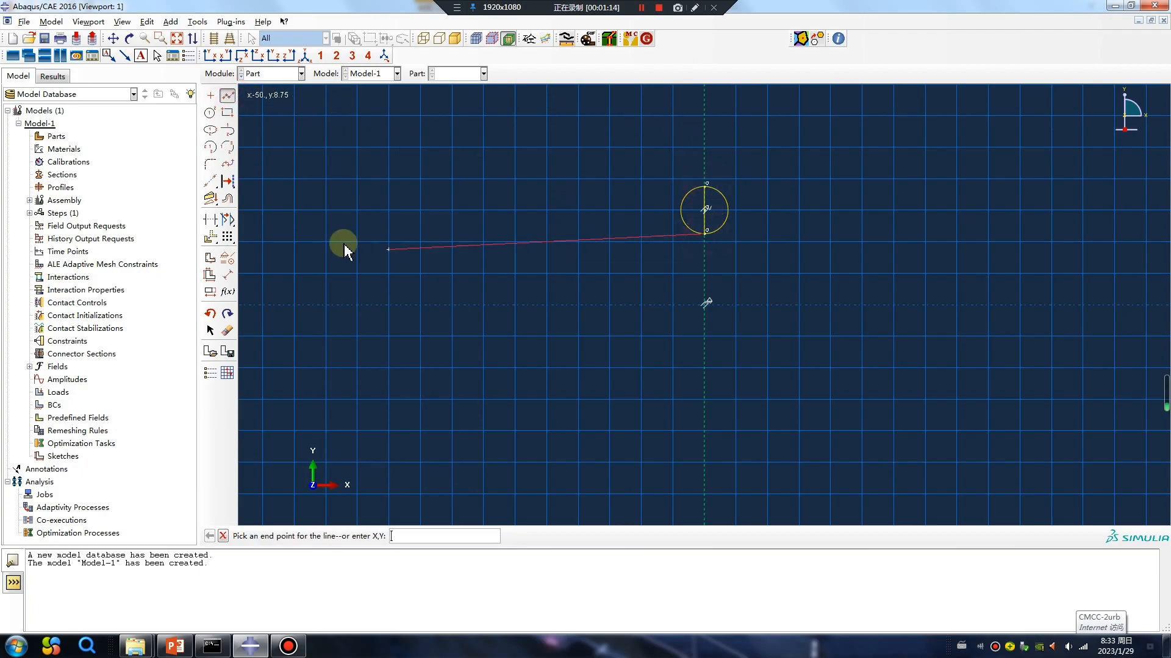
pyautogui.click(210, 219)
pyautogui.click(684, 226)
# Finish the half-circle sketch and revolve it around the axis into a full spherical shell.
pyautogui.middleClick(557, 296)
pyautogui.middleClick(552, 293)
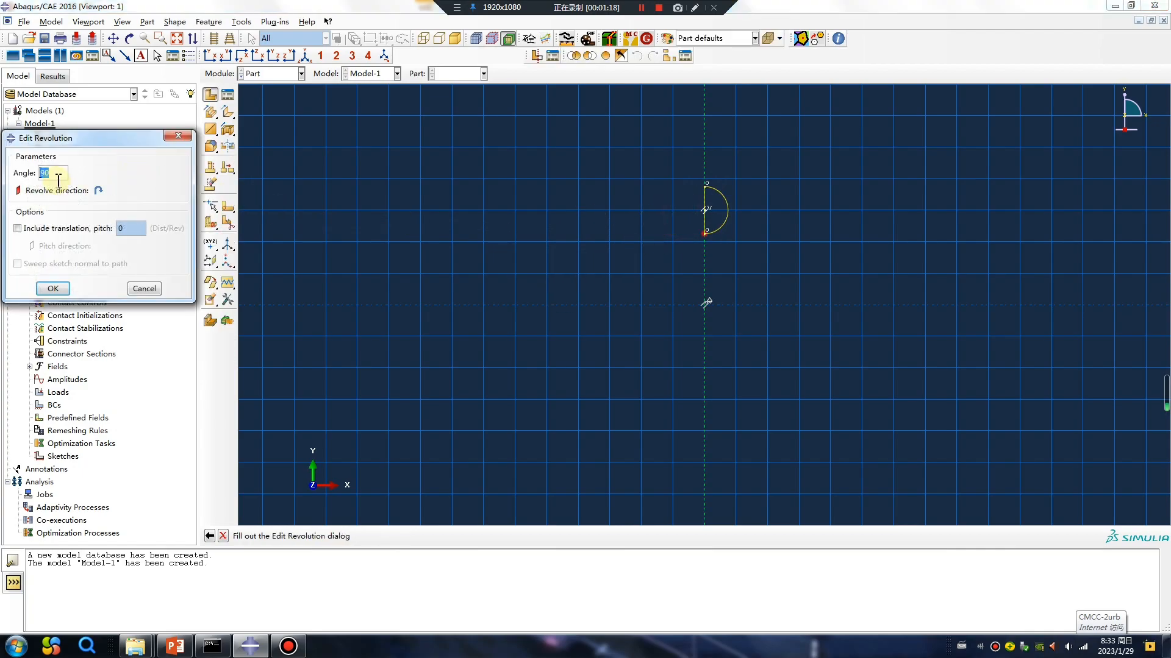
pyautogui.click(53, 289)
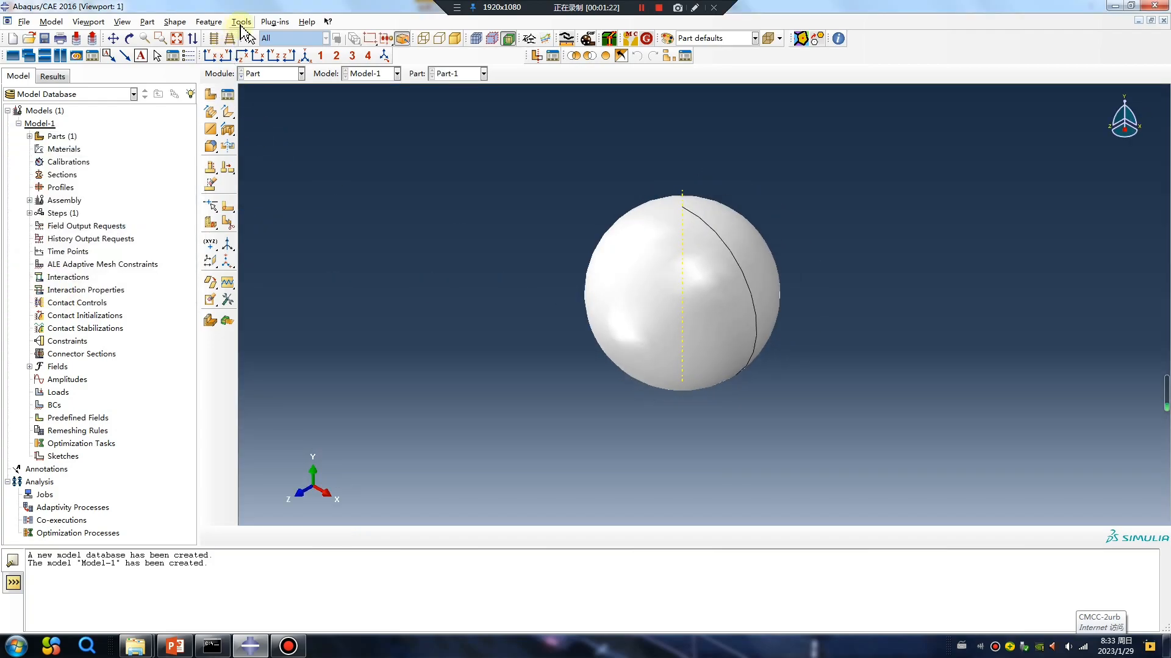
# Add a reference point at the top pole of the sphere in Part-1.
pyautogui.click(241, 22)
pyautogui.click(263, 44)
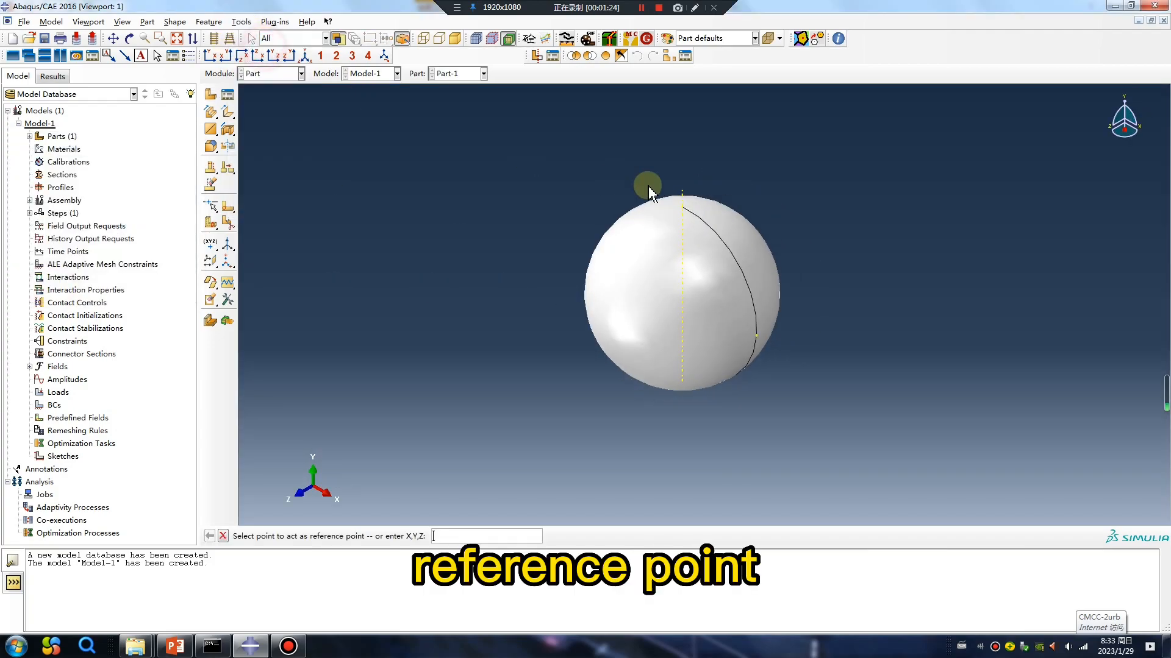
pyautogui.click(686, 207)
pyautogui.click(481, 74)
pyautogui.click(467, 89)
# Create the 3D deformable part Part-2 with a solid extrusion as its base feature.
pyautogui.click(210, 94)
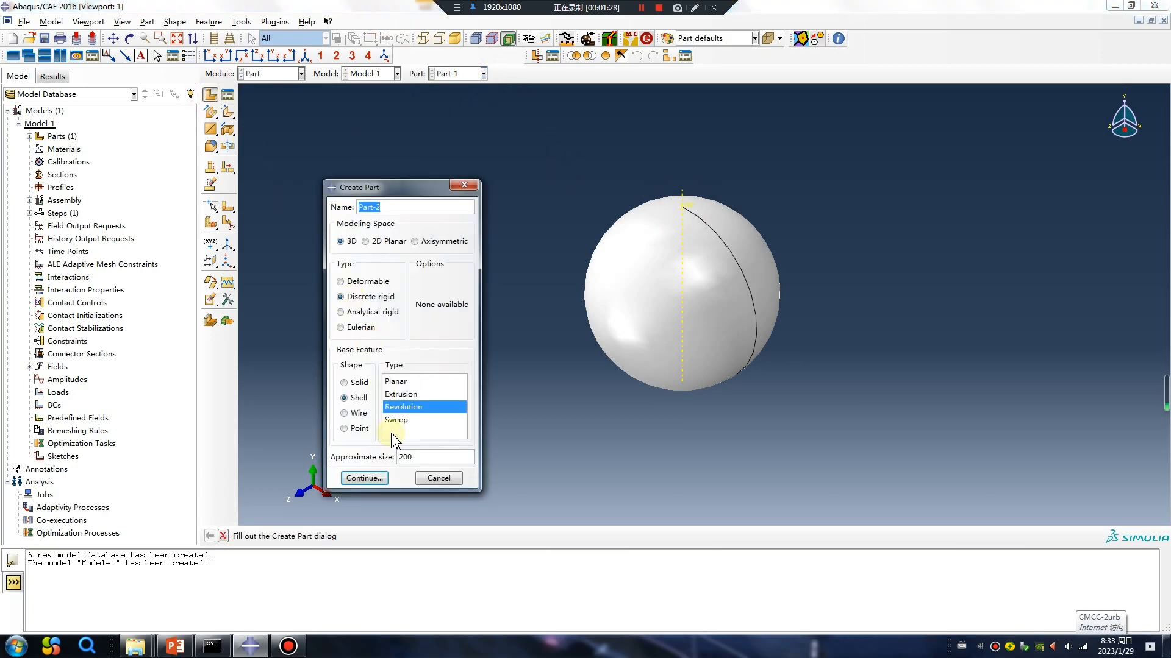
pyautogui.click(344, 382)
pyautogui.click(340, 281)
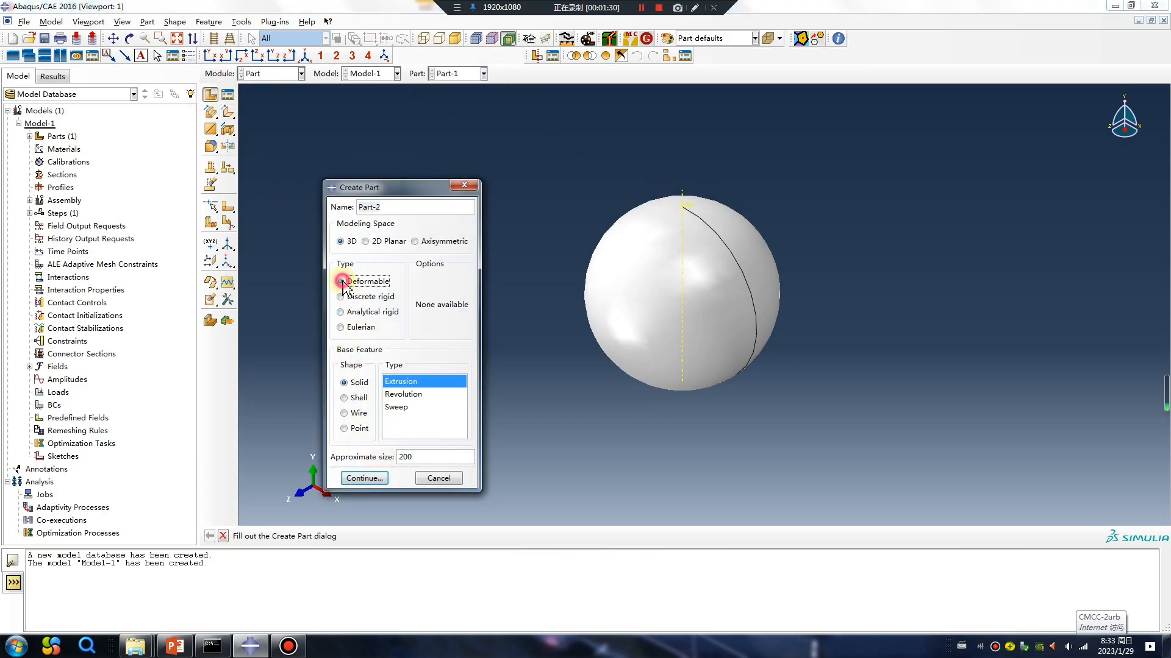
pyautogui.click(365, 478)
# Sketch a rectangle two grid squares wide and one high, one square above the origin, and extrude it with the default depth.
pyautogui.click(227, 112)
pyautogui.click(672, 243)
pyautogui.click(735, 274)
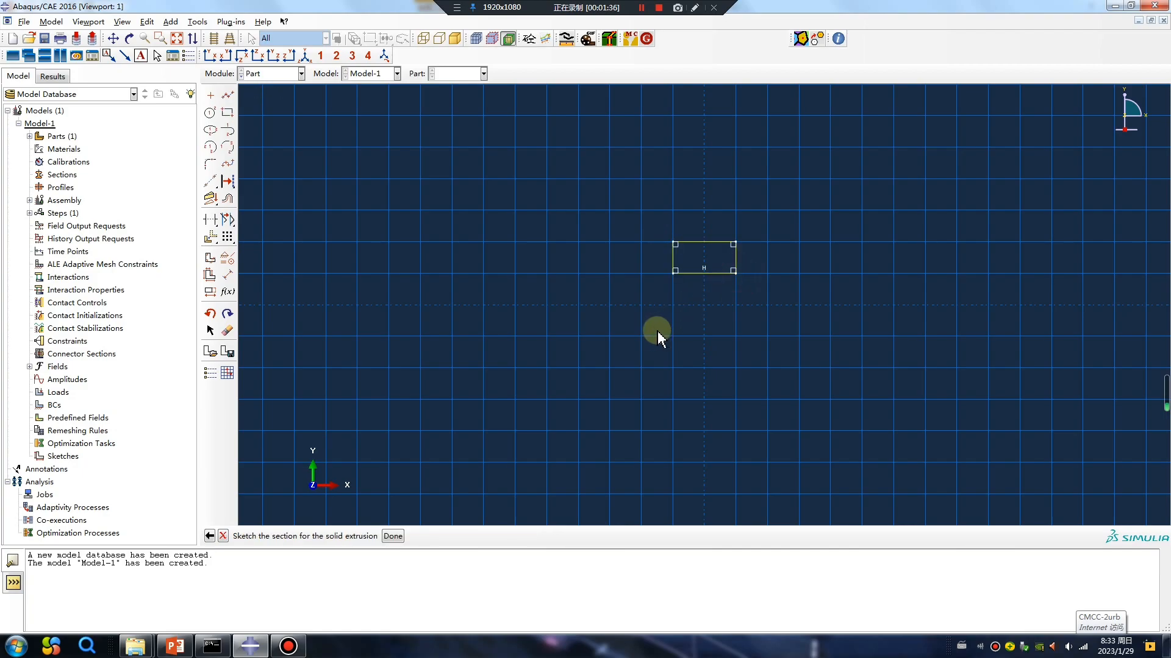
pyautogui.middleClick(658, 335)
pyautogui.middleClick(658, 335)
pyautogui.press('Return')
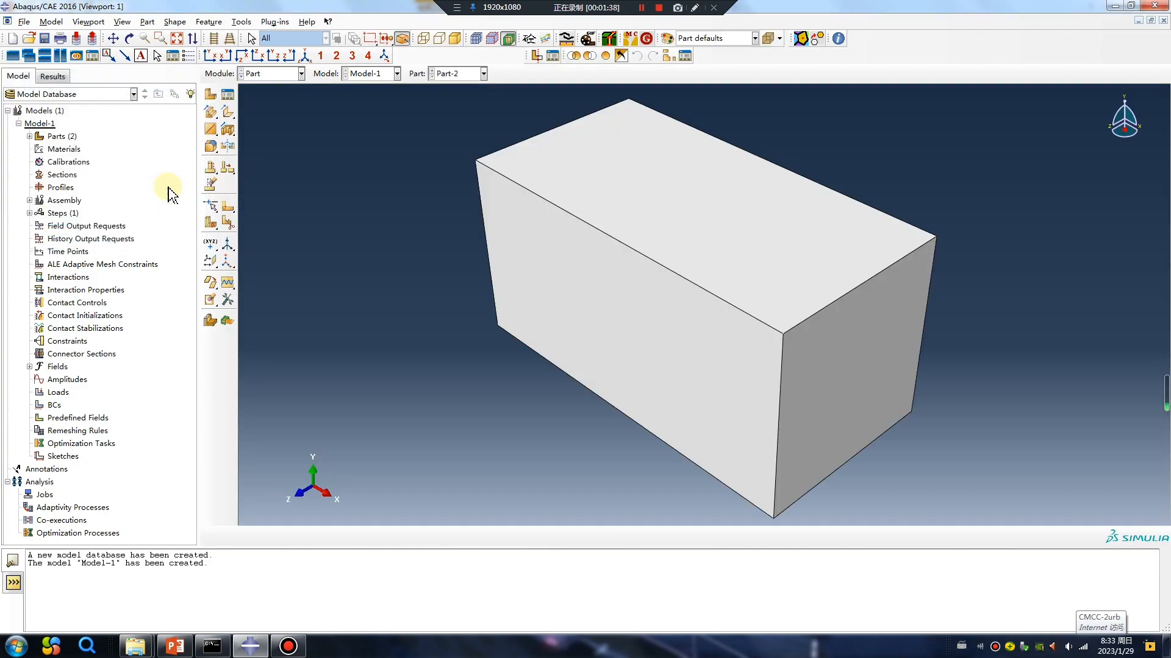
# Create deformable solid Part-3 by extruding a two-by-one grid square rectangle resting on the horizontal axis, using the default depth.
pyautogui.click(211, 95)
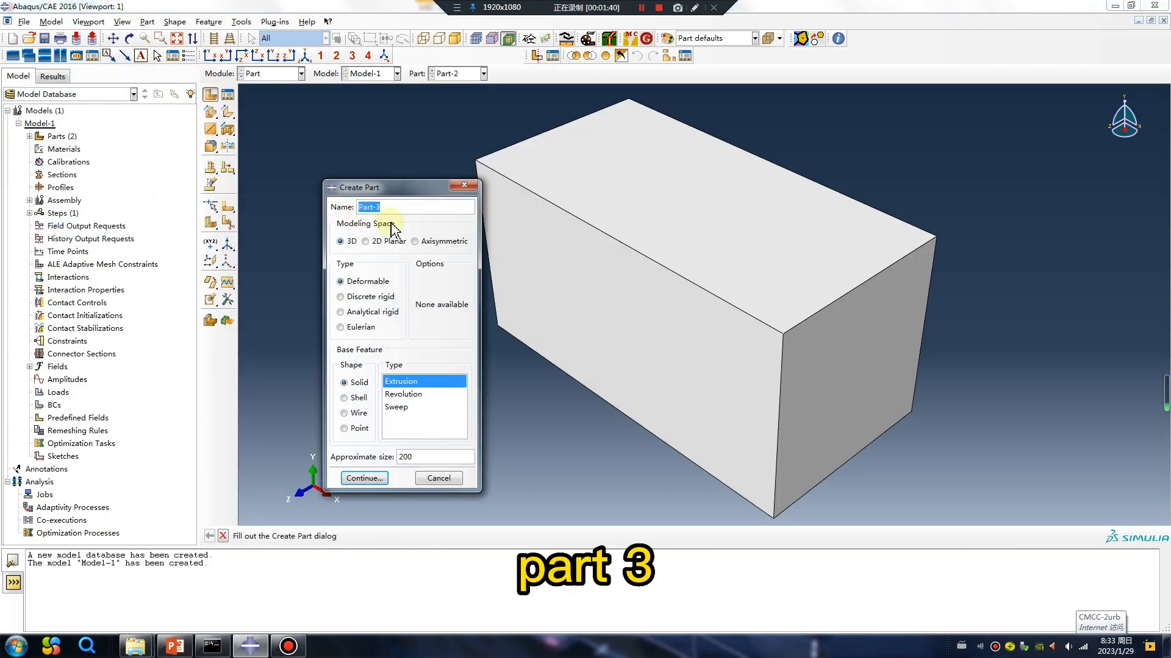
pyautogui.click(363, 478)
pyautogui.click(228, 113)
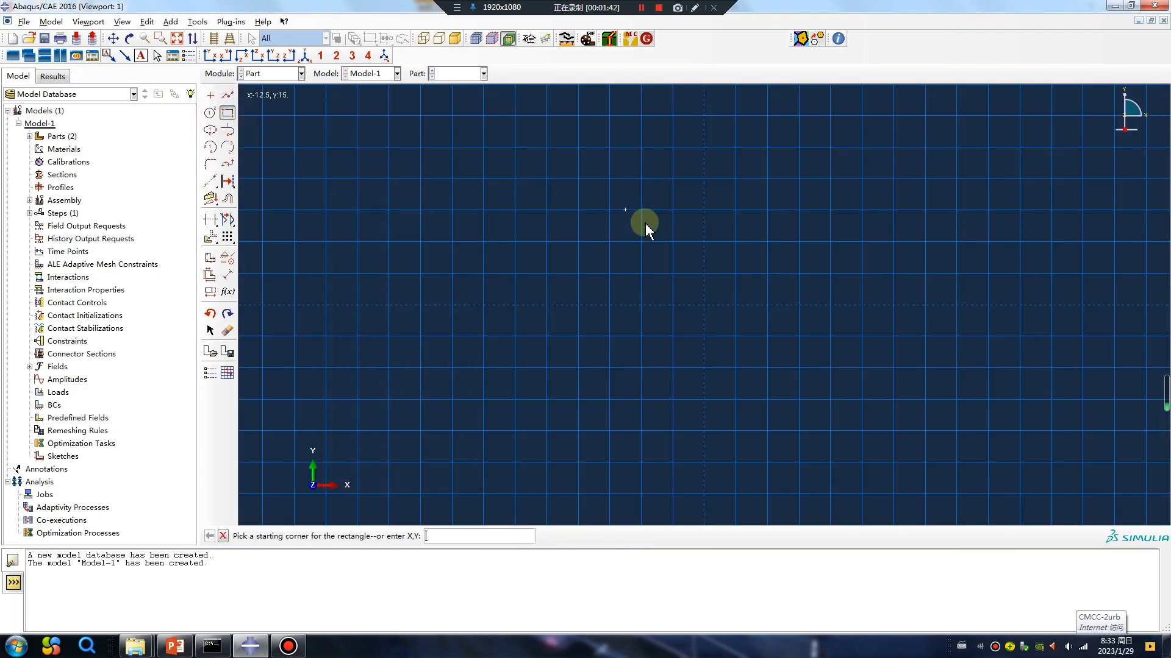
pyautogui.click(674, 275)
pyautogui.click(733, 303)
pyautogui.press('Escape')
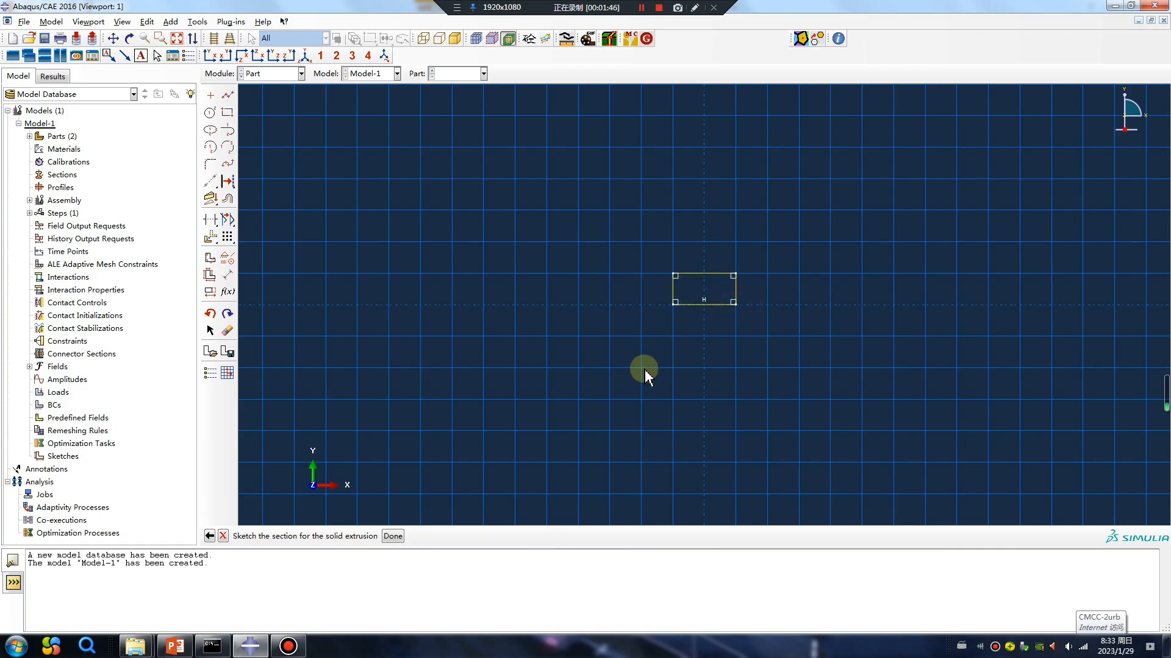
pyautogui.middleClick(645, 369)
pyautogui.press('Return')
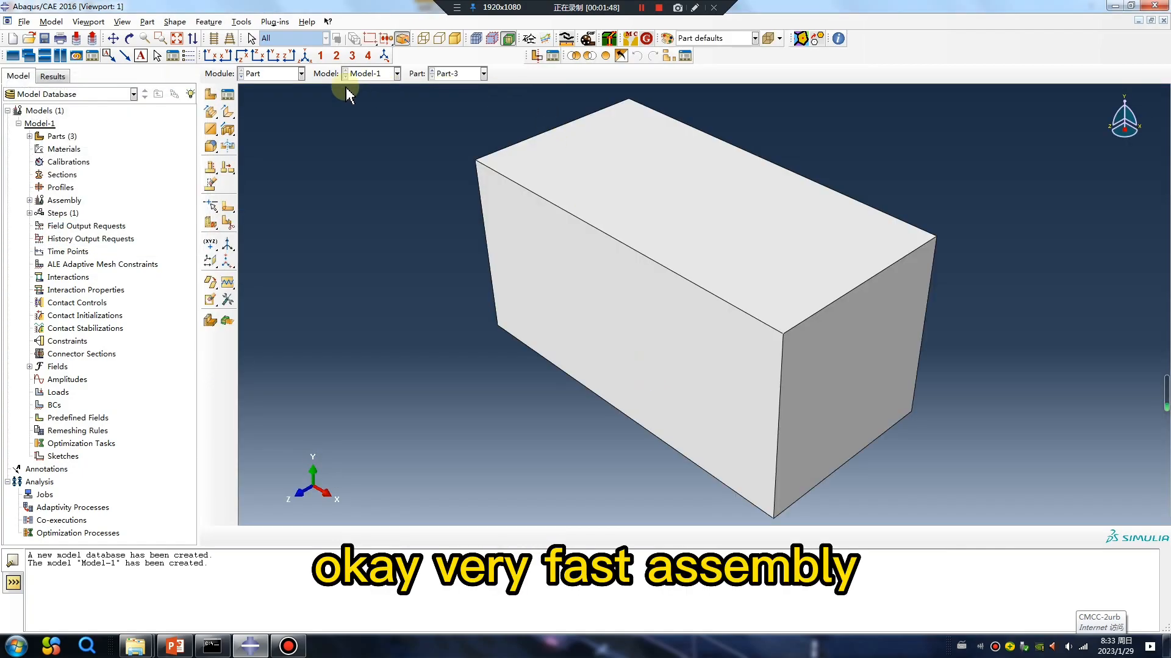
# Create dependent instances of Part-1, Part-2 and Part-3 in the assembly.
pyautogui.click(275, 74)
pyautogui.click(269, 116)
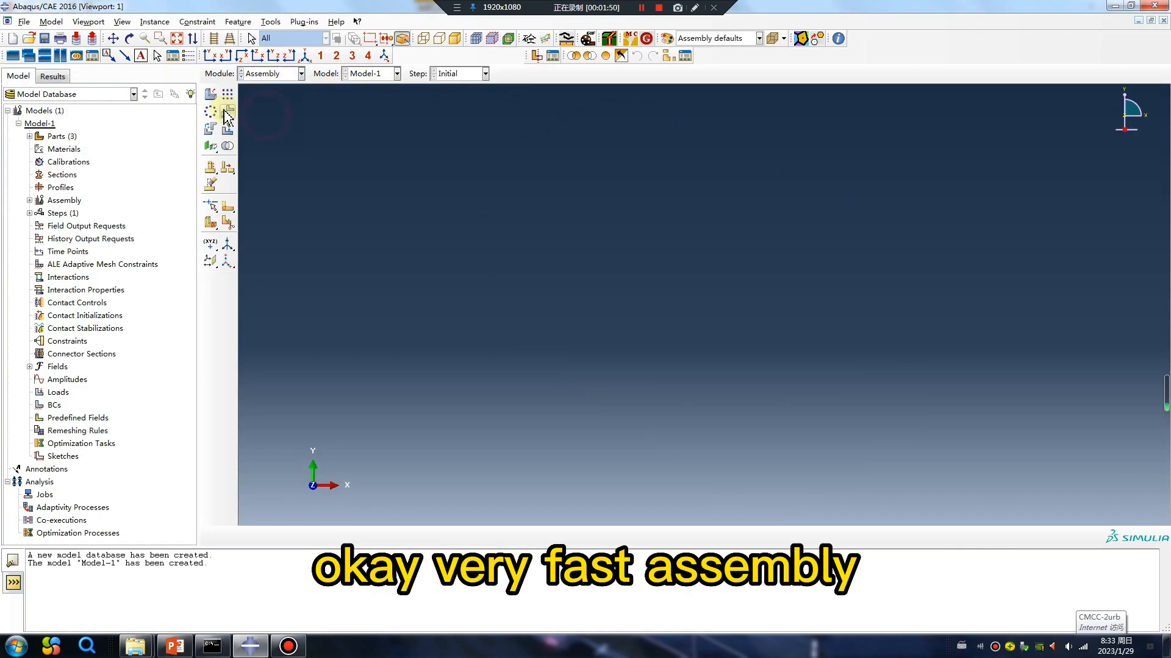
pyautogui.click(210, 94)
pyautogui.click(28, 240)
pyautogui.keyDown('shift'); pyautogui.click(28, 266); pyautogui.keyUp('shift')
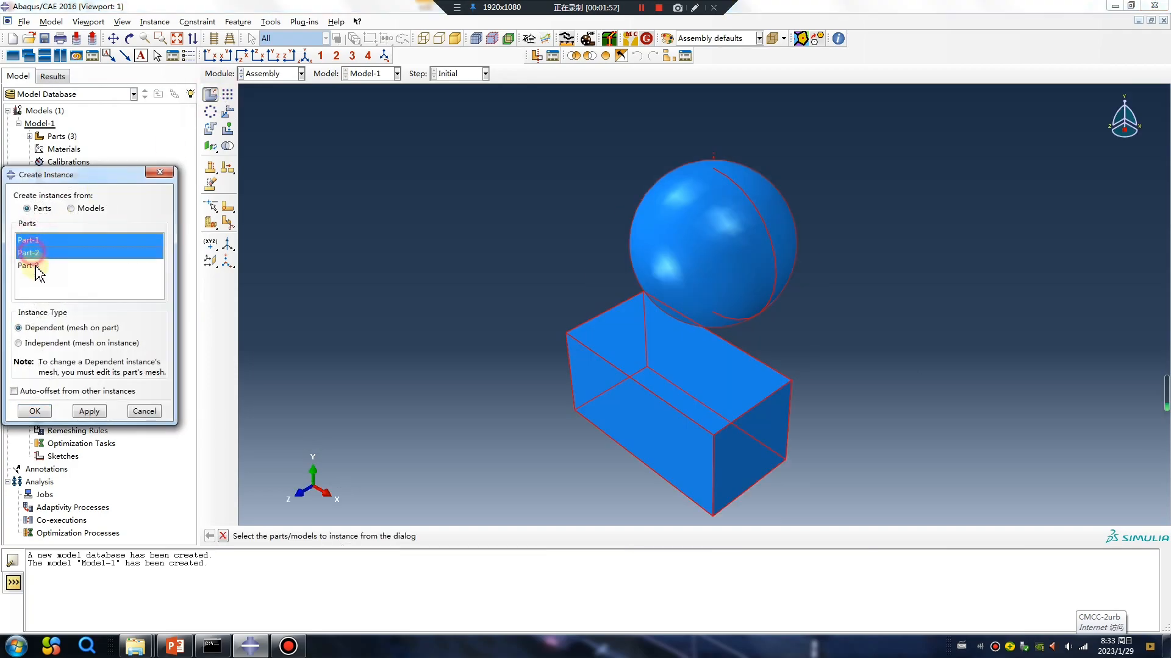
pyautogui.click(37, 411)
pyautogui.keyDown('ctrl'); pyautogui.keyDown('alt'); pyautogui.moveTo(744, 323); pyautogui.dragTo(800, 278); pyautogui.keyUp('alt'); pyautogui.keyUp('ctrl')
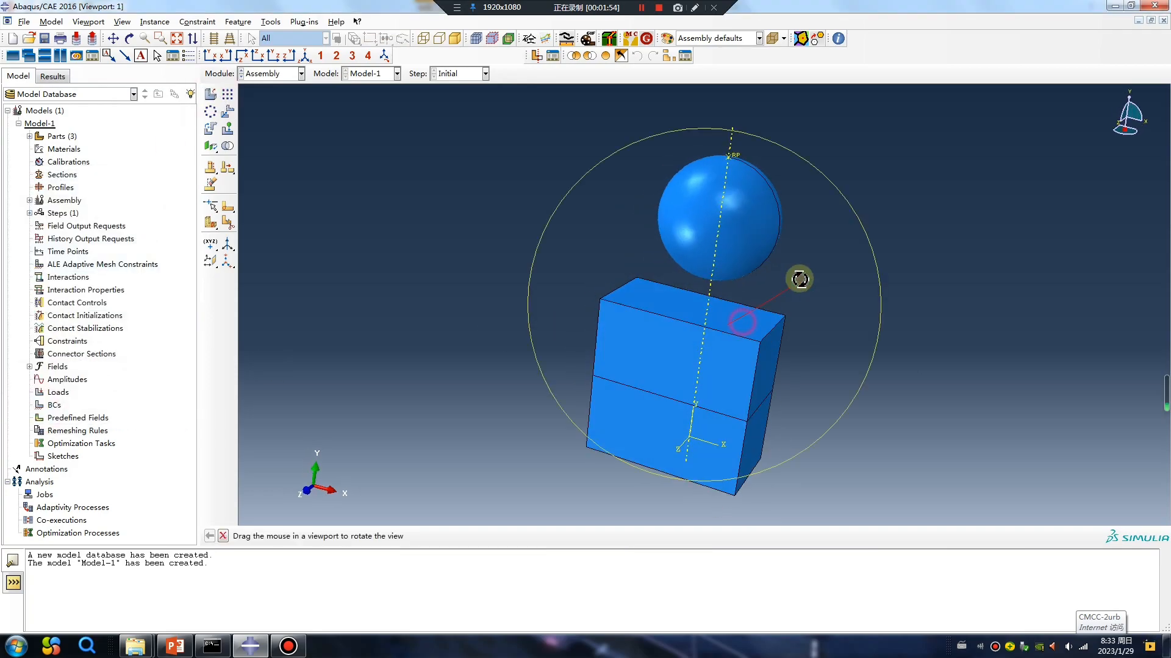
# Create a Dynamic, Explicit analysis step named Step-1 after the initial step, keeping its default settings.
pyautogui.click(271, 73)
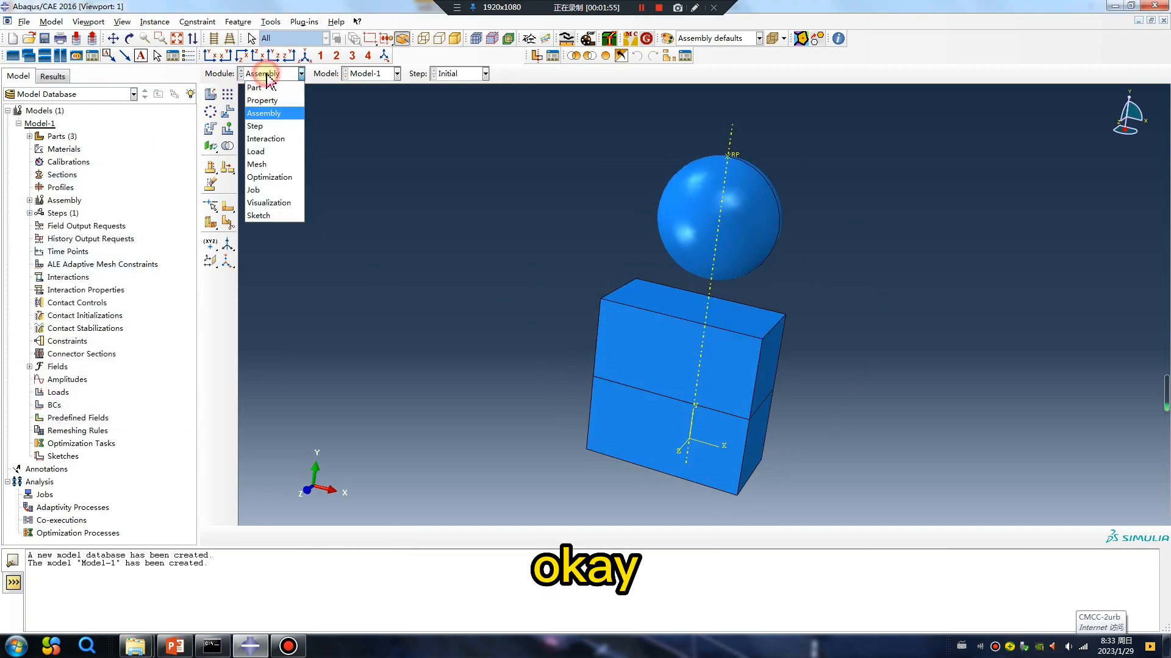
pyautogui.click(262, 131)
pyautogui.click(210, 94)
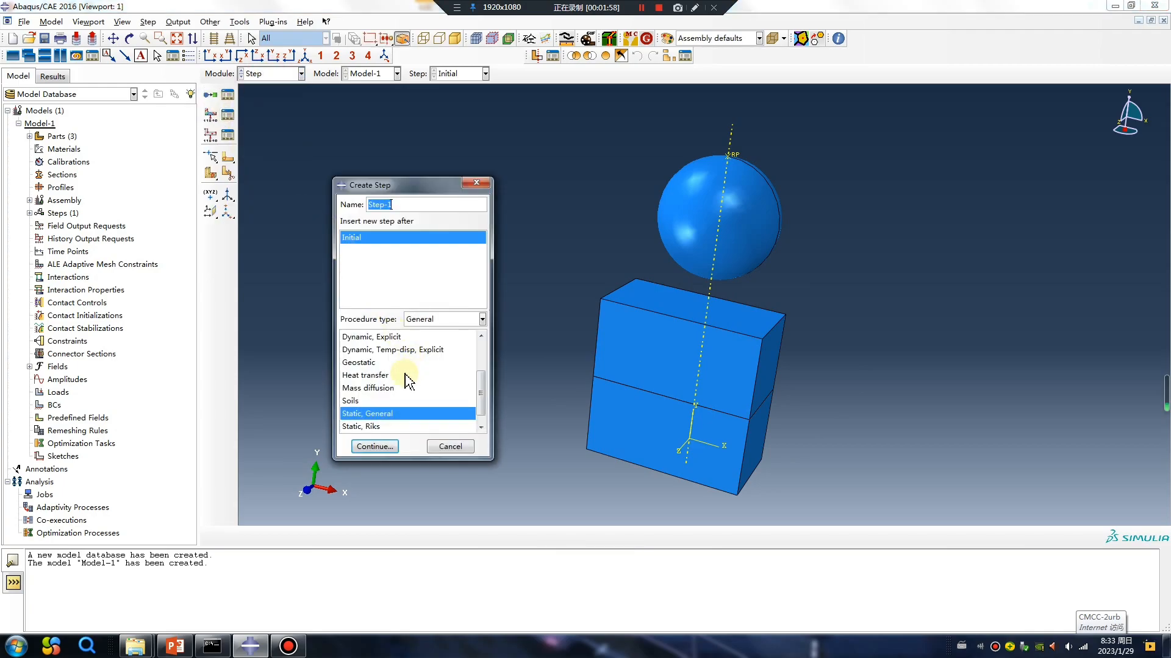
pyautogui.click(360, 339)
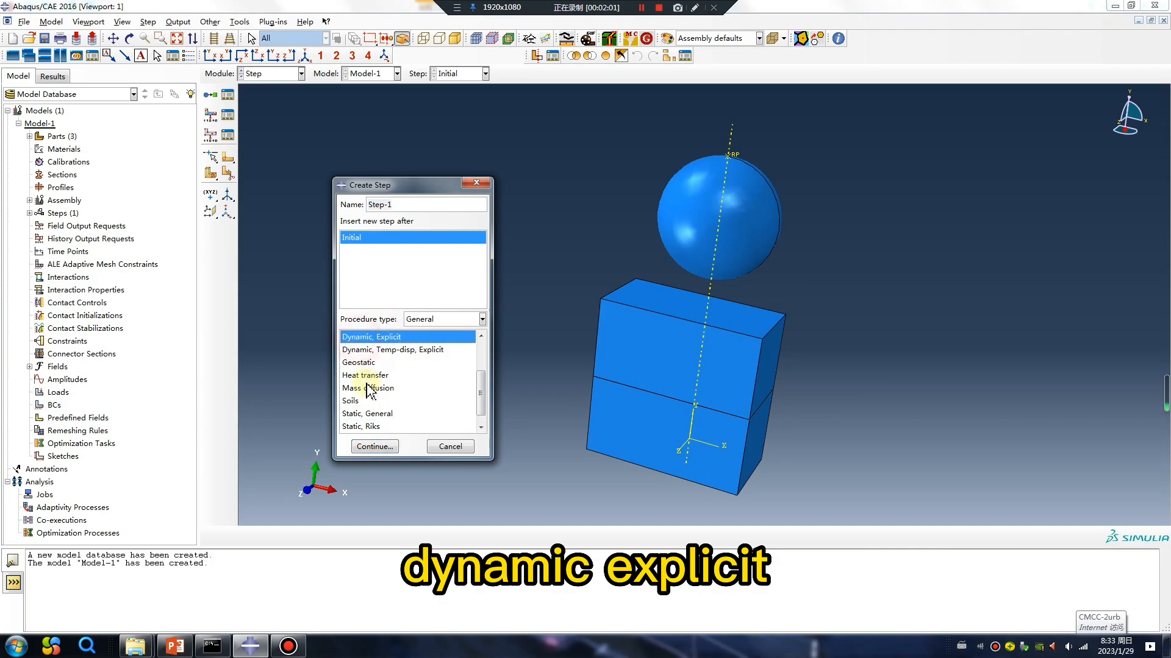
pyautogui.click(373, 447)
pyautogui.click(165, 479)
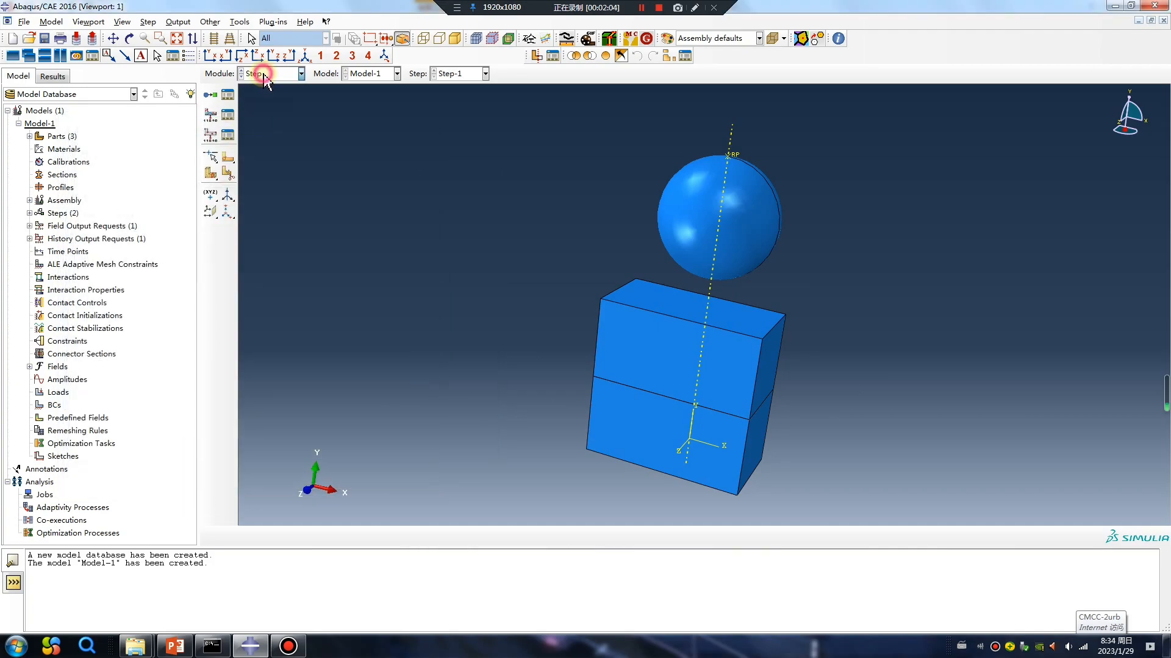
# Switch to the Mesh module, then seed and mesh Part-3 at part level.
pyautogui.click(268, 74)
pyautogui.click(269, 165)
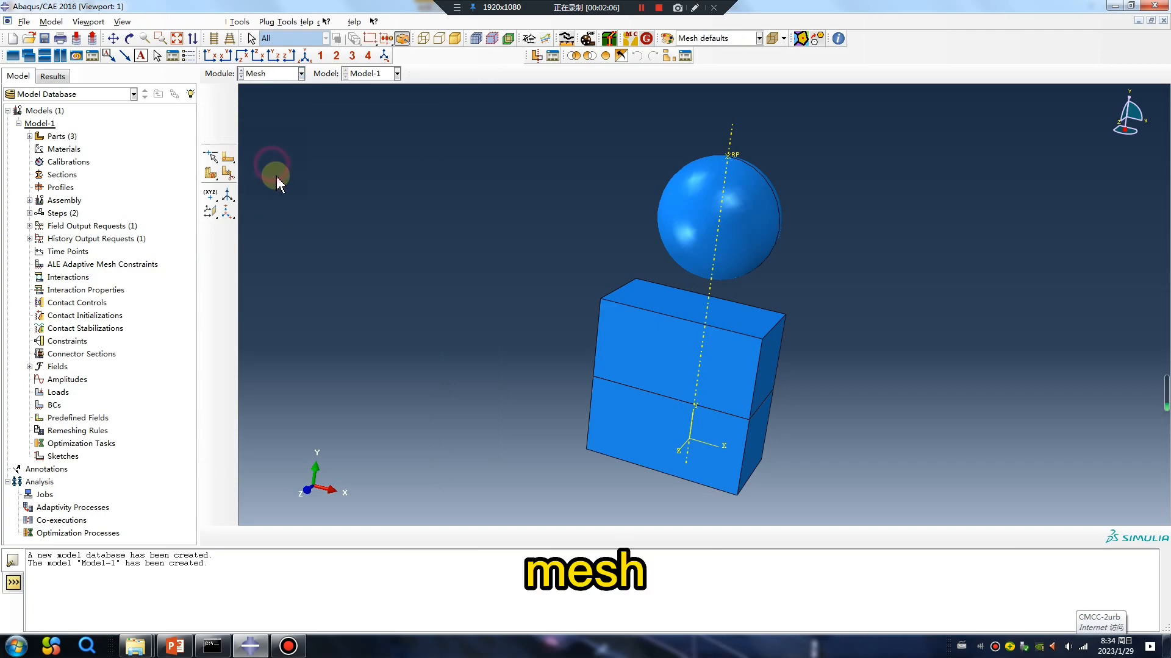
pyautogui.click(486, 73)
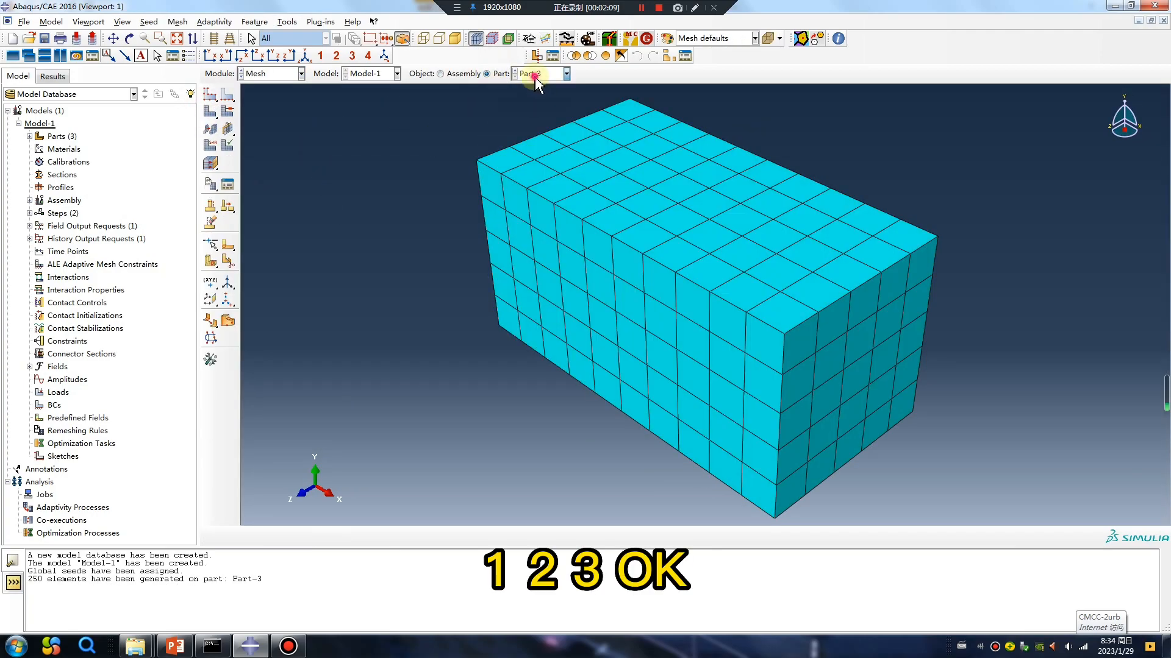
# Assign global seeds to Part-2 and generate its mesh.
pyautogui.click(534, 73)
pyautogui.click(530, 93)
pyautogui.click(211, 112)
pyautogui.middleClick(357, 168)
# Assign global seeds to the spherical Part-1 and generate its mesh.
pyautogui.click(537, 74)
pyautogui.click(541, 90)
pyautogui.click(227, 128)
pyautogui.middleClick(540, 234)
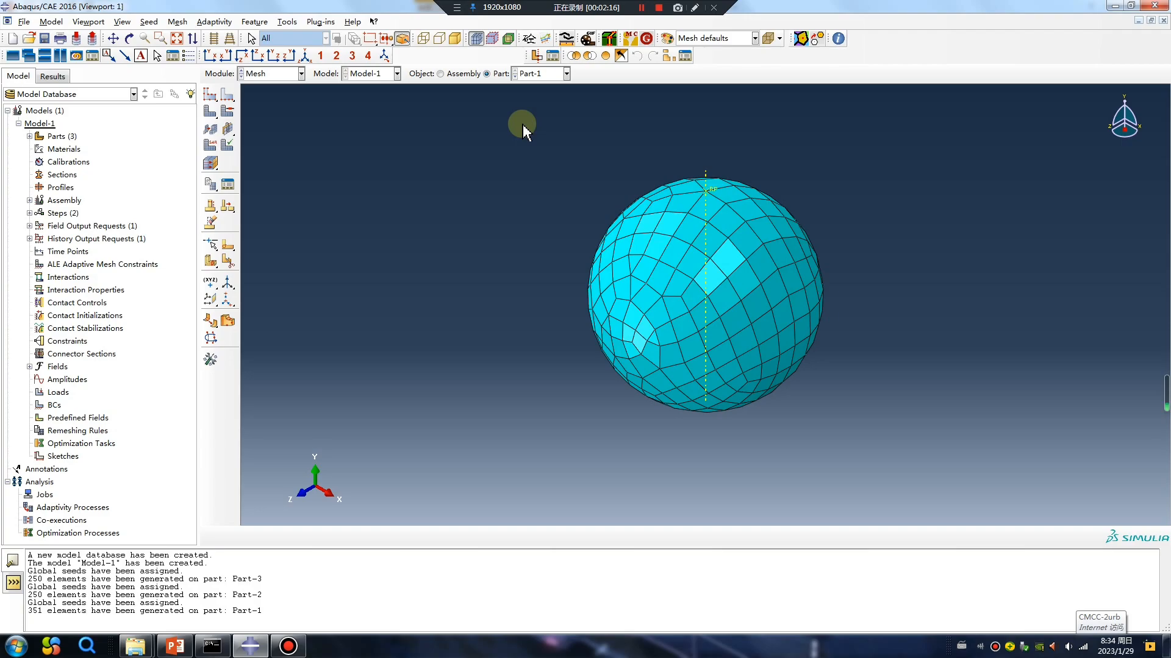
# Display Part-2 and start defining a new surface of type Mesh on it, keeping the default name.
pyautogui.click(275, 73)
pyautogui.click(524, 131)
pyautogui.click(566, 73)
pyautogui.click(530, 95)
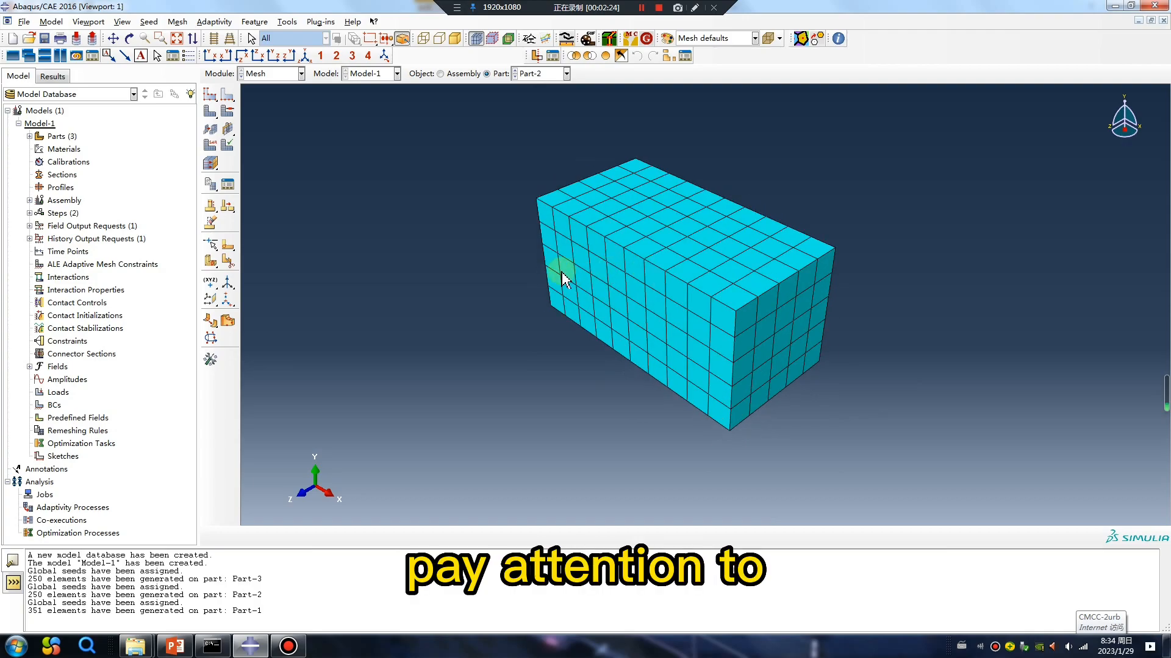
pyautogui.click(285, 23)
pyautogui.moveTo(320, 63)
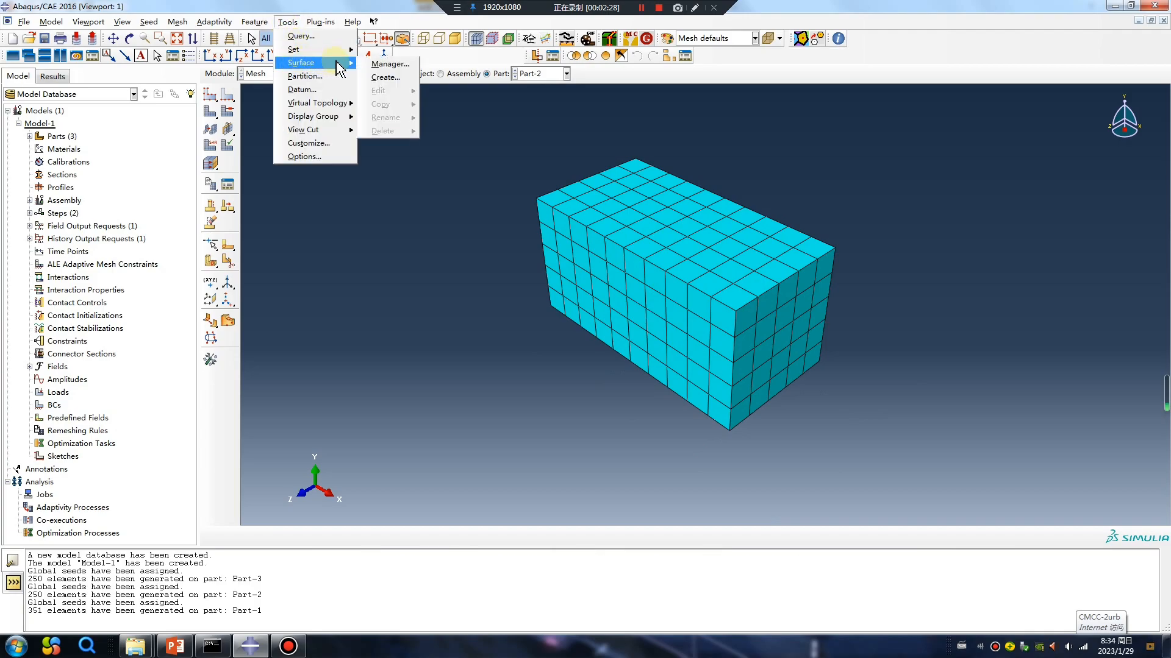
pyautogui.click(385, 77)
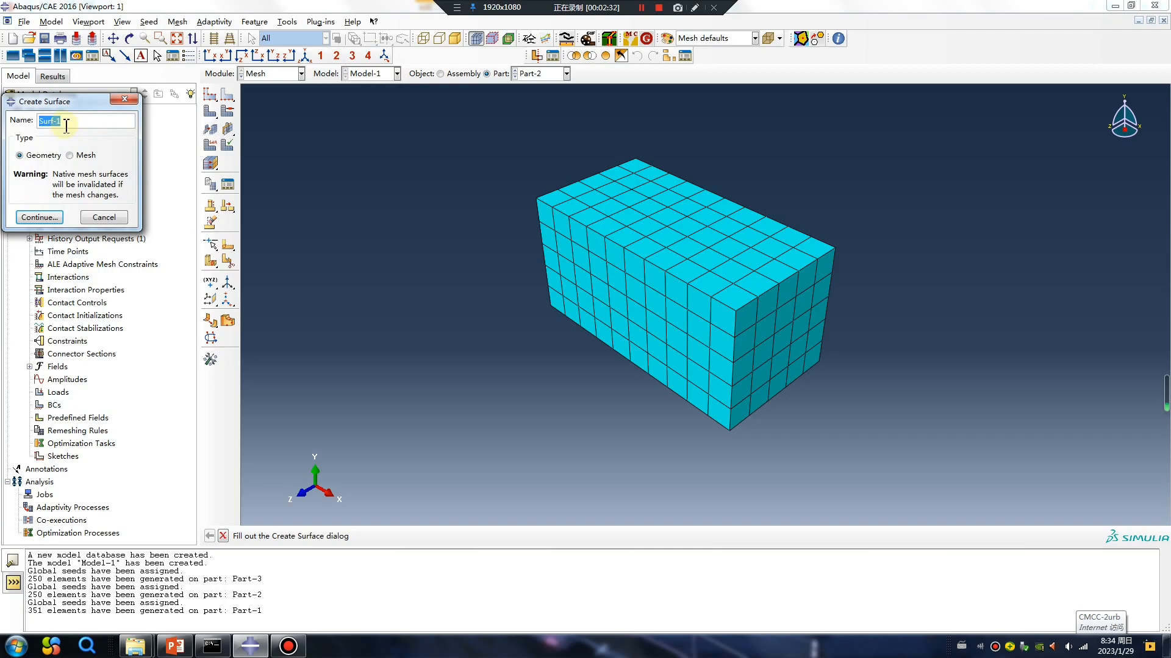
pyautogui.click(71, 156)
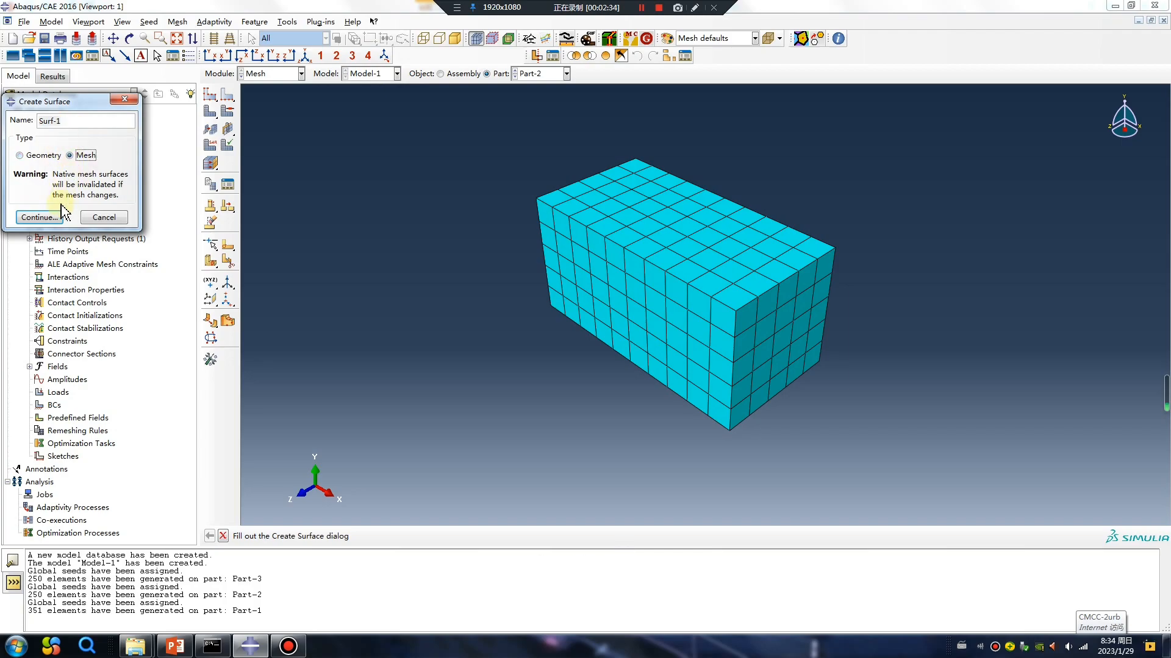
pyautogui.click(38, 218)
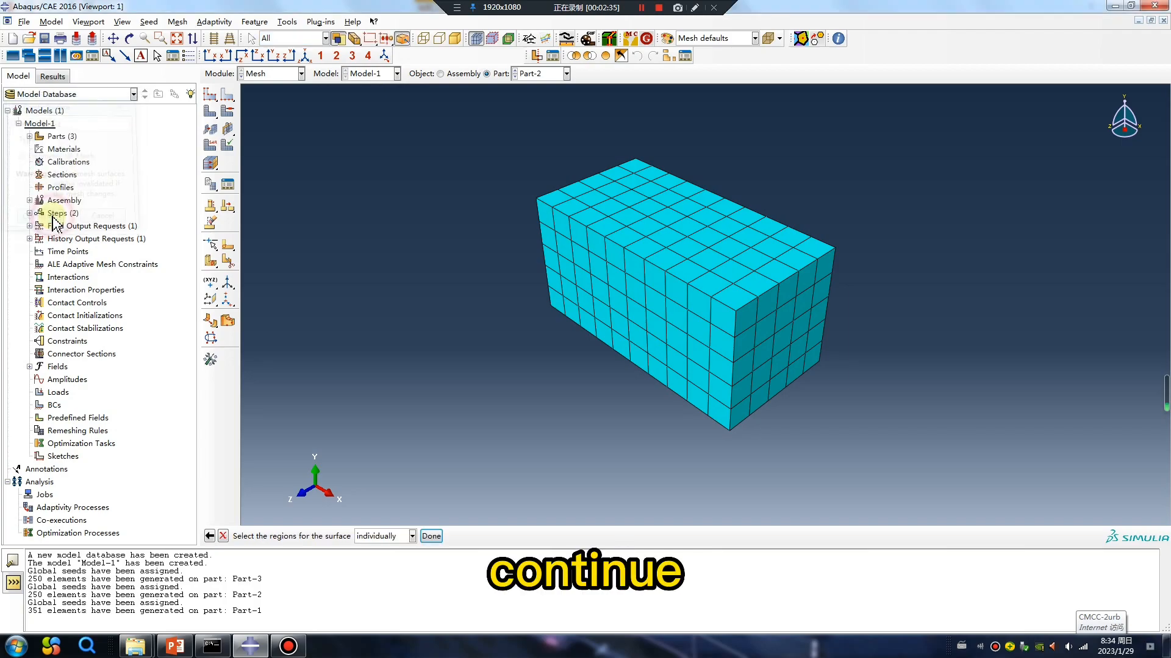
# Select all element faces of the Part-2 block, picking from all entities including interior ones, and create the surface using both sides.
pyautogui.click(358, 44)
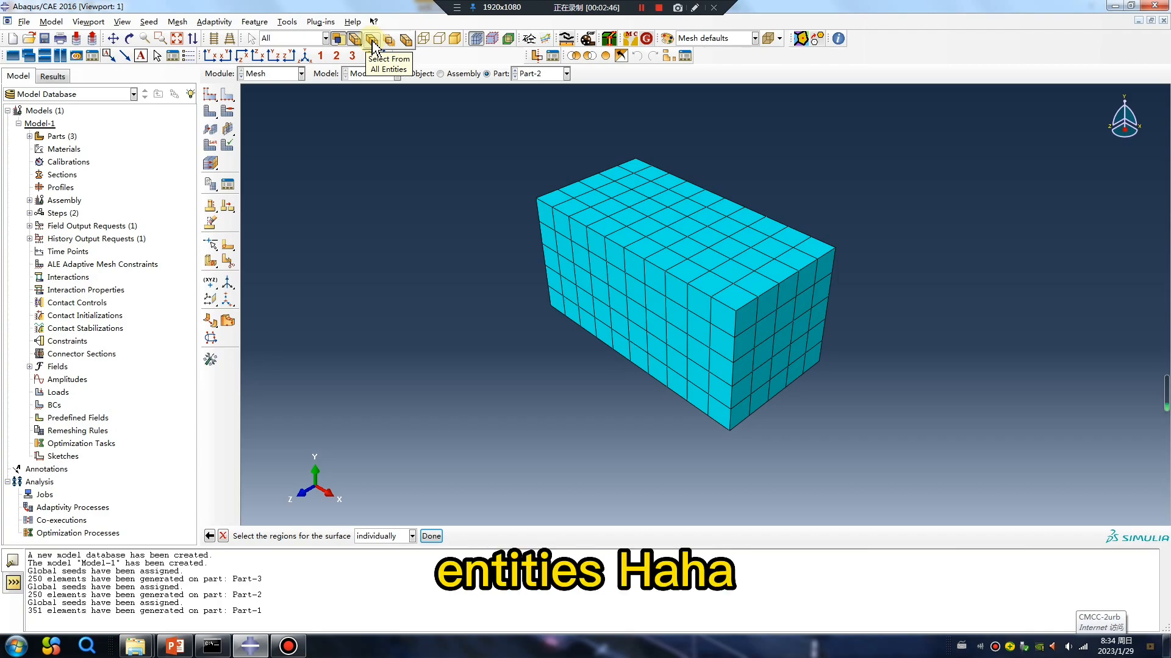
pyautogui.click(372, 41)
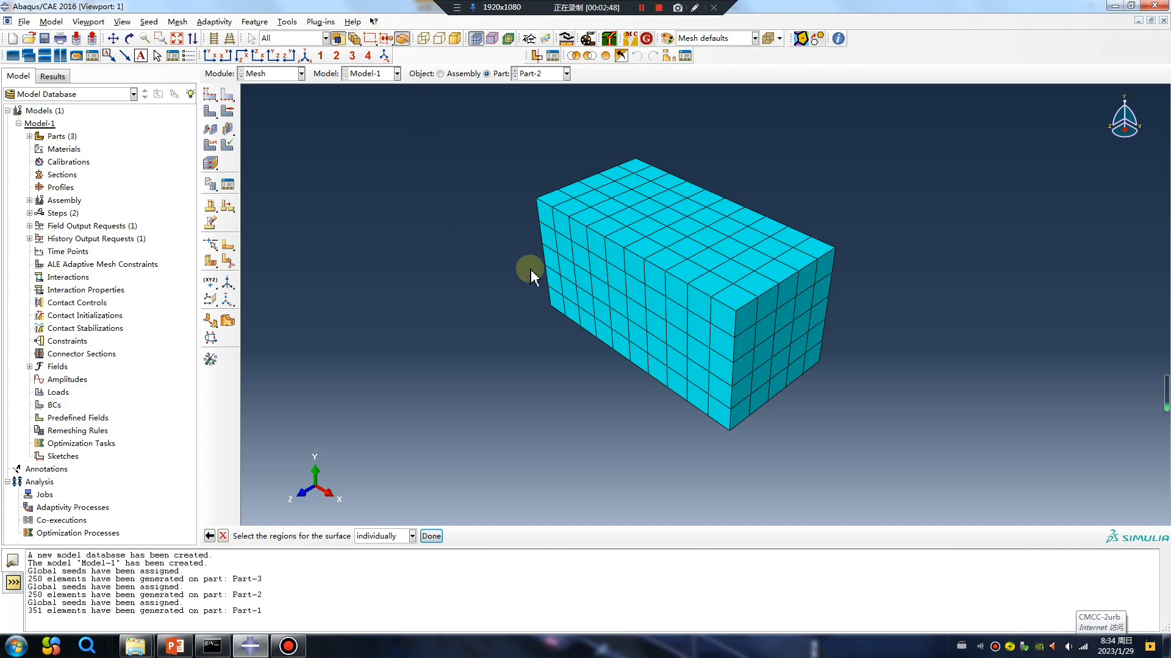
pyautogui.scroll(1, 526, 267)
pyautogui.moveTo(473, 127); pyautogui.dragTo(976, 438)
pyautogui.click(431, 536)
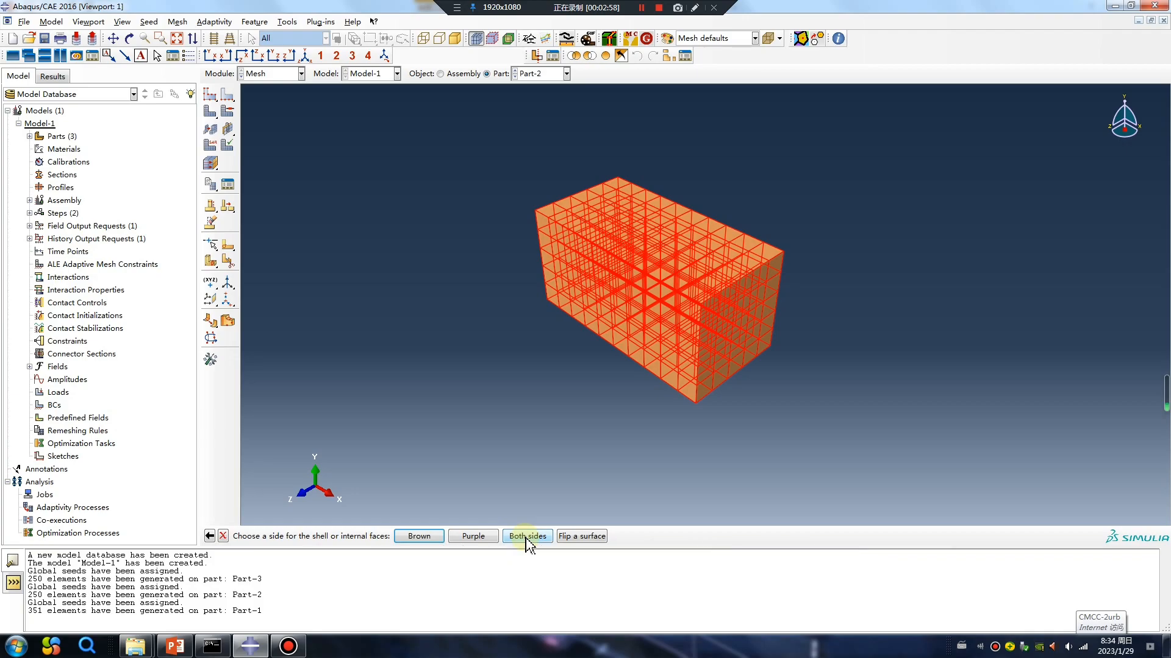
pyautogui.click(527, 537)
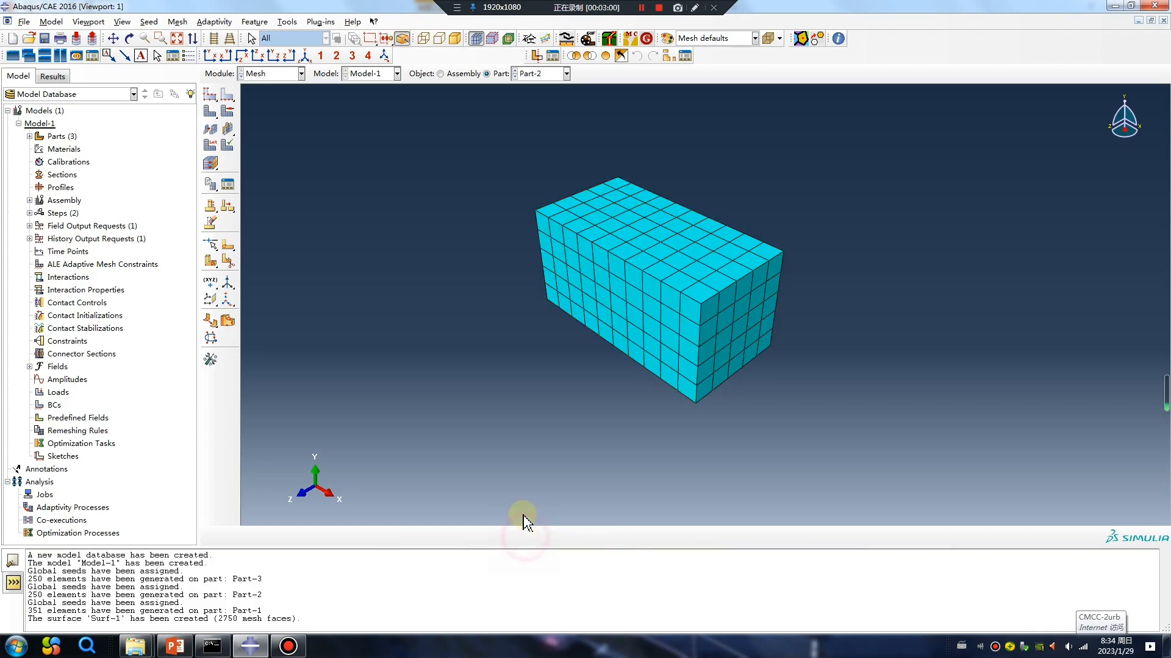
# Display Part-3 and start defining a Mesh-type surface named Surf-100 on it.
pyautogui.click(552, 73)
pyautogui.click(534, 87)
pyautogui.click(557, 73)
pyautogui.click(546, 112)
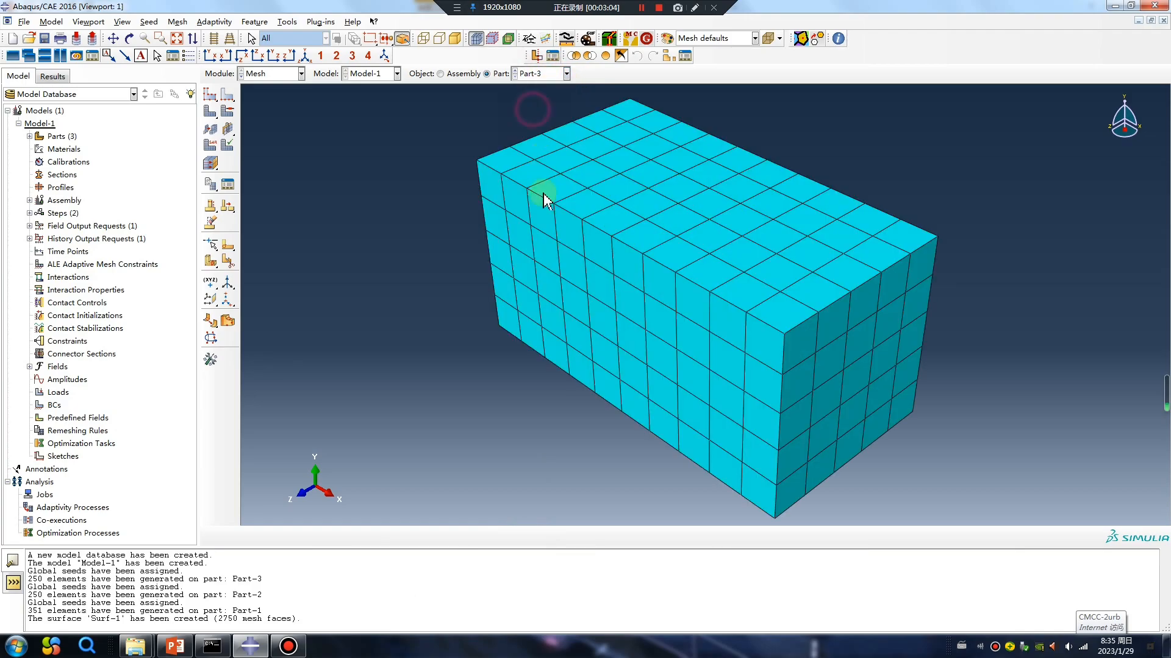
pyautogui.click(287, 23)
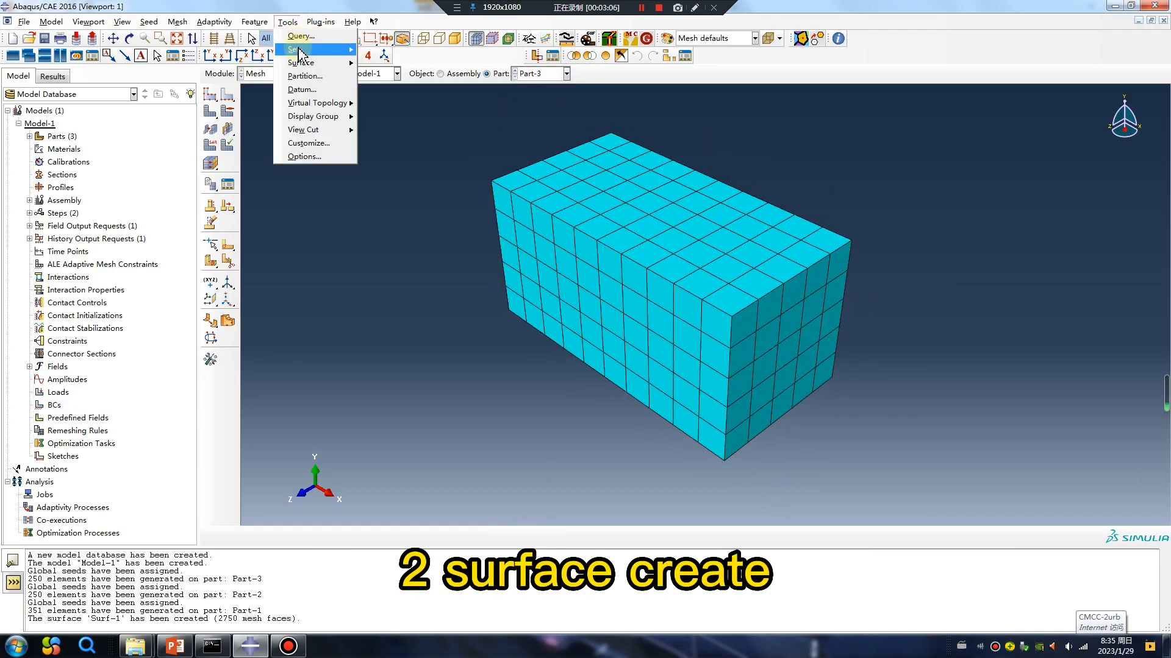
pyautogui.moveTo(308, 63)
pyautogui.click(375, 62)
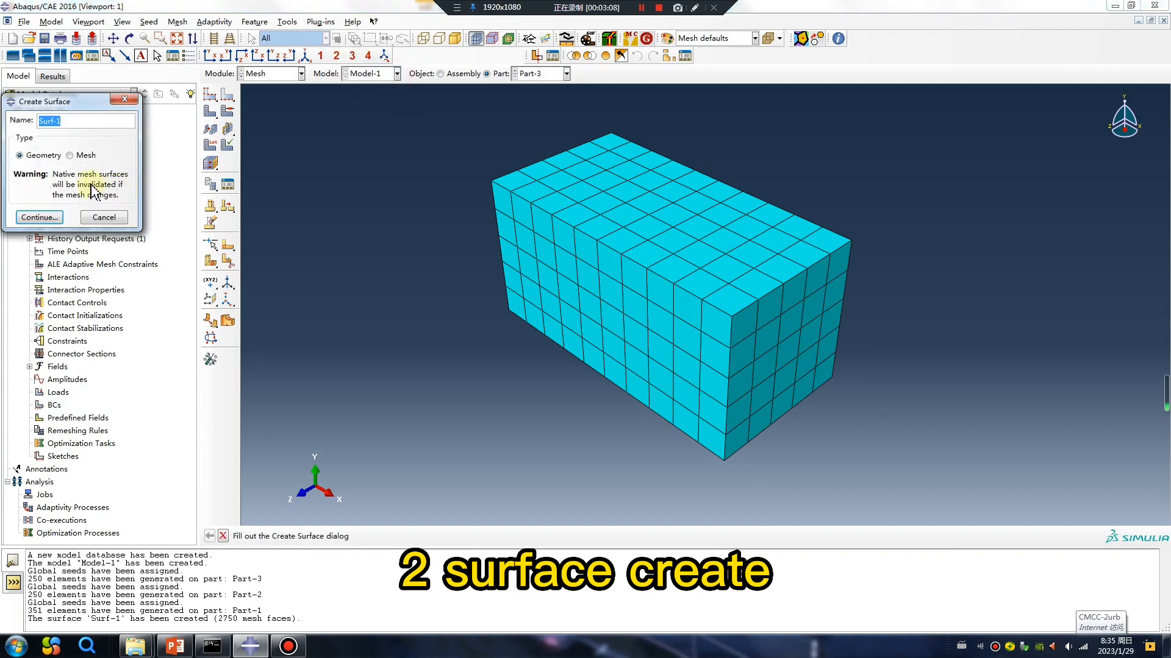
pyautogui.click(70, 156)
pyautogui.click(67, 122)
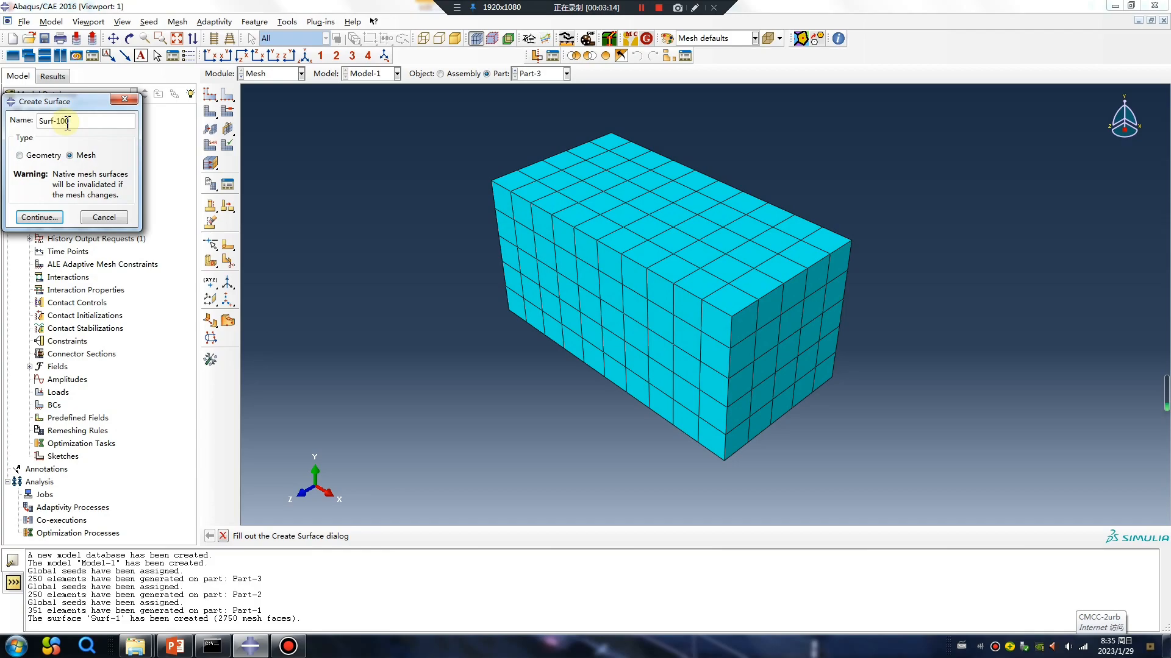
pyautogui.click(49, 221)
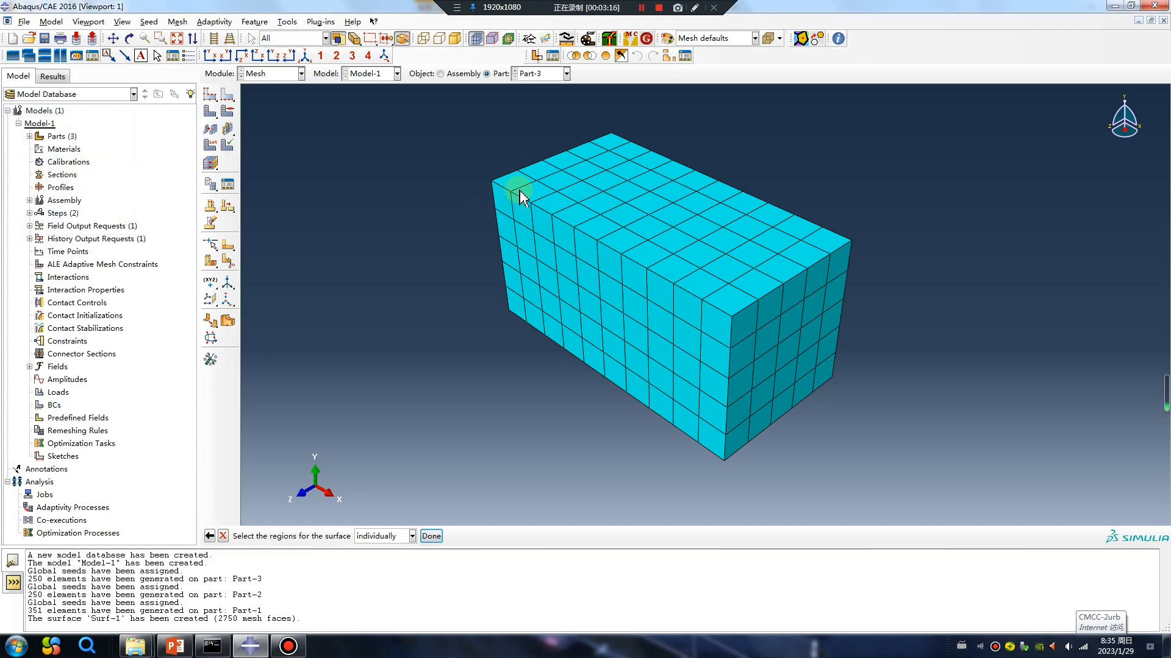
# Select every element face of the Part-3 block, interior ones included, and complete Surf-100 using both sides.
pyautogui.scroll(-2, 521, 186)
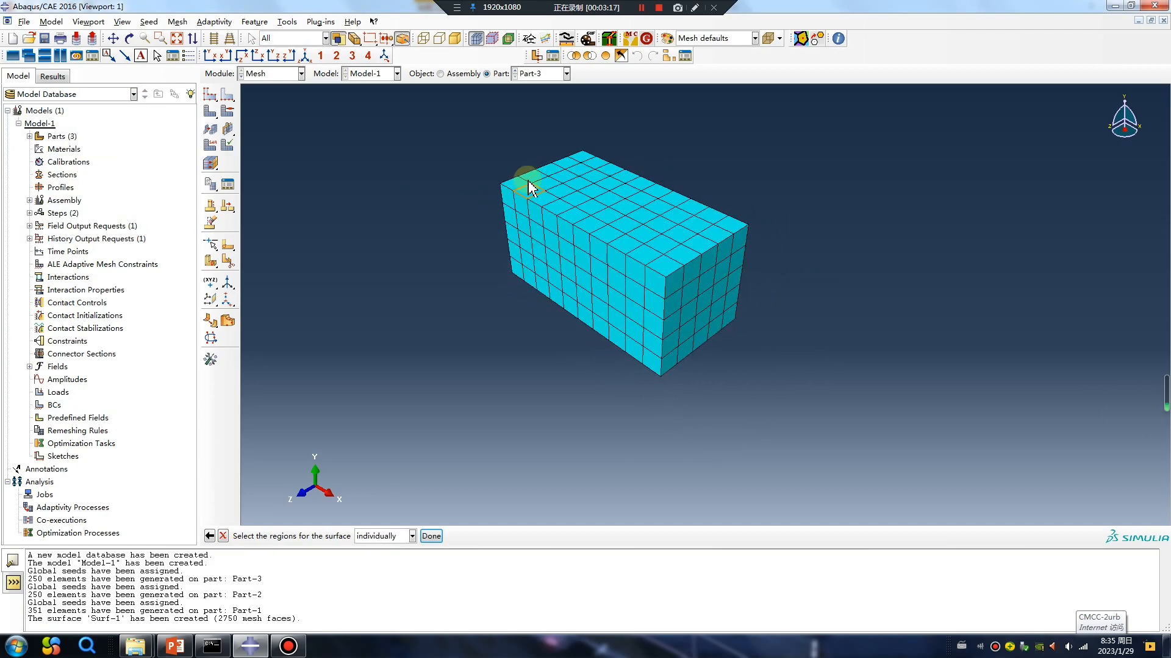
pyautogui.click(359, 43)
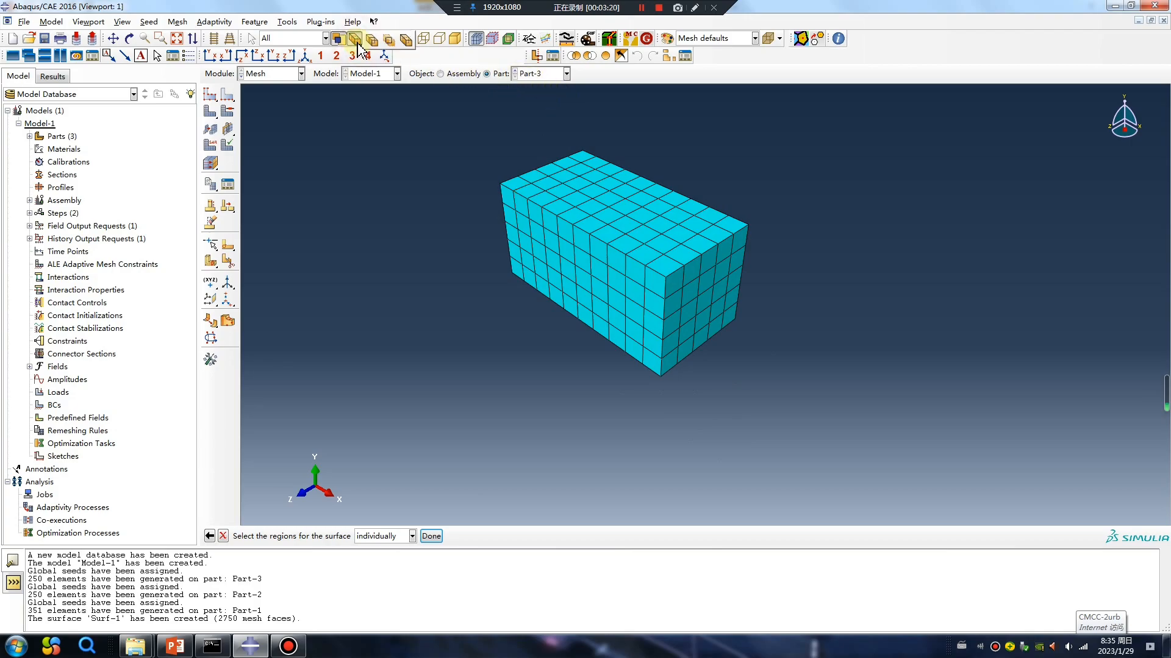
pyautogui.click(373, 42)
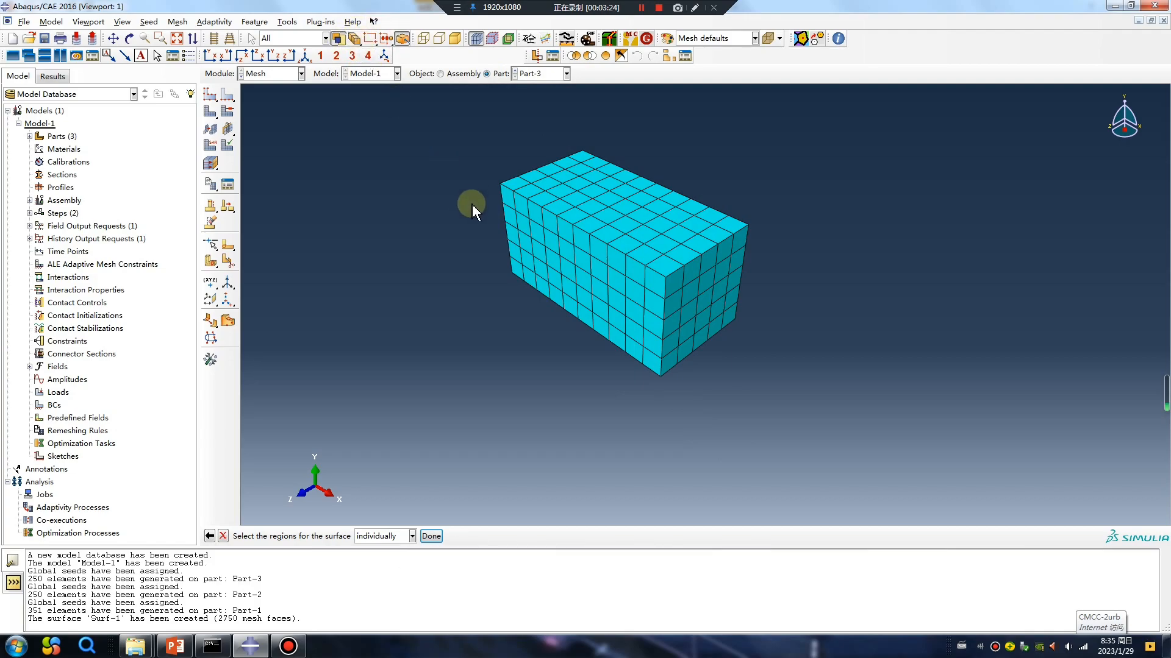
pyautogui.moveTo(441, 121); pyautogui.dragTo(878, 420)
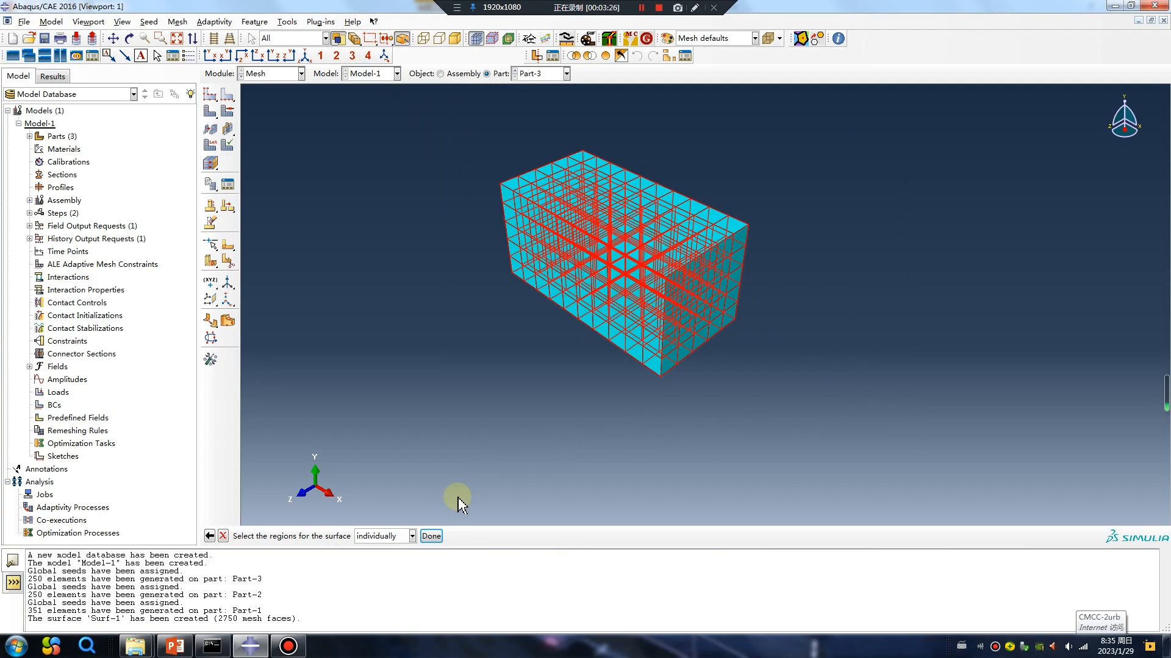
pyautogui.click(431, 536)
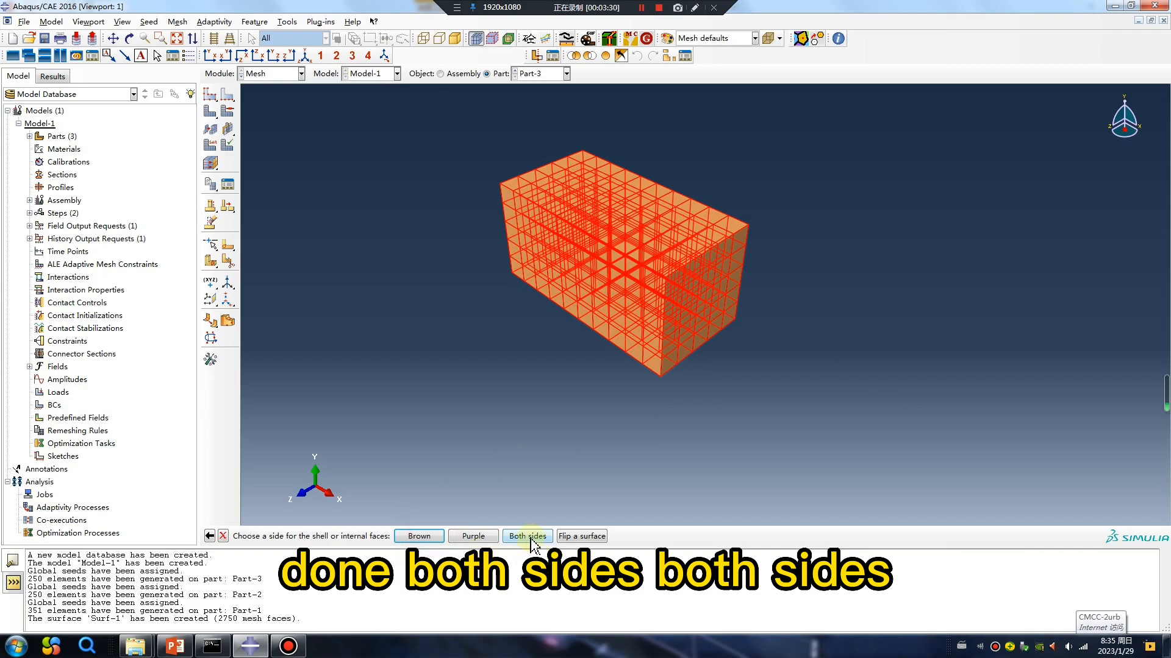
pyautogui.click(530, 536)
# Create a Geometry-type surface named Surf-rigid on the spherical Part-1, using its brown side.
pyautogui.click(566, 73)
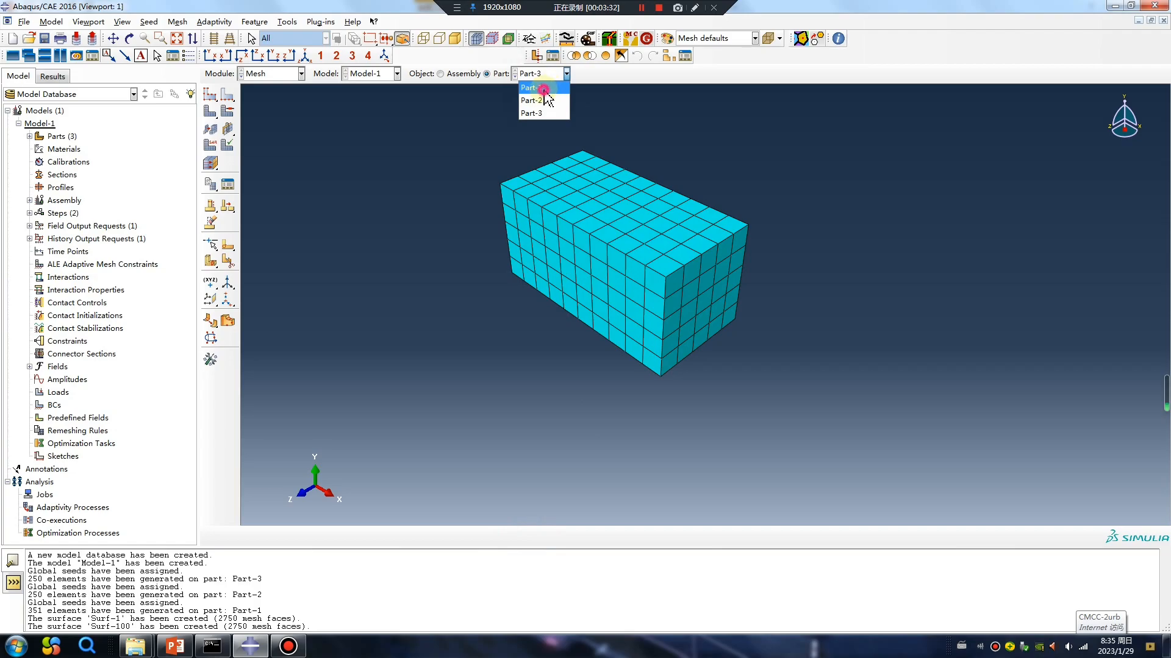
pyautogui.click(530, 88)
pyautogui.click(290, 24)
pyautogui.moveTo(314, 69)
pyautogui.click(366, 98)
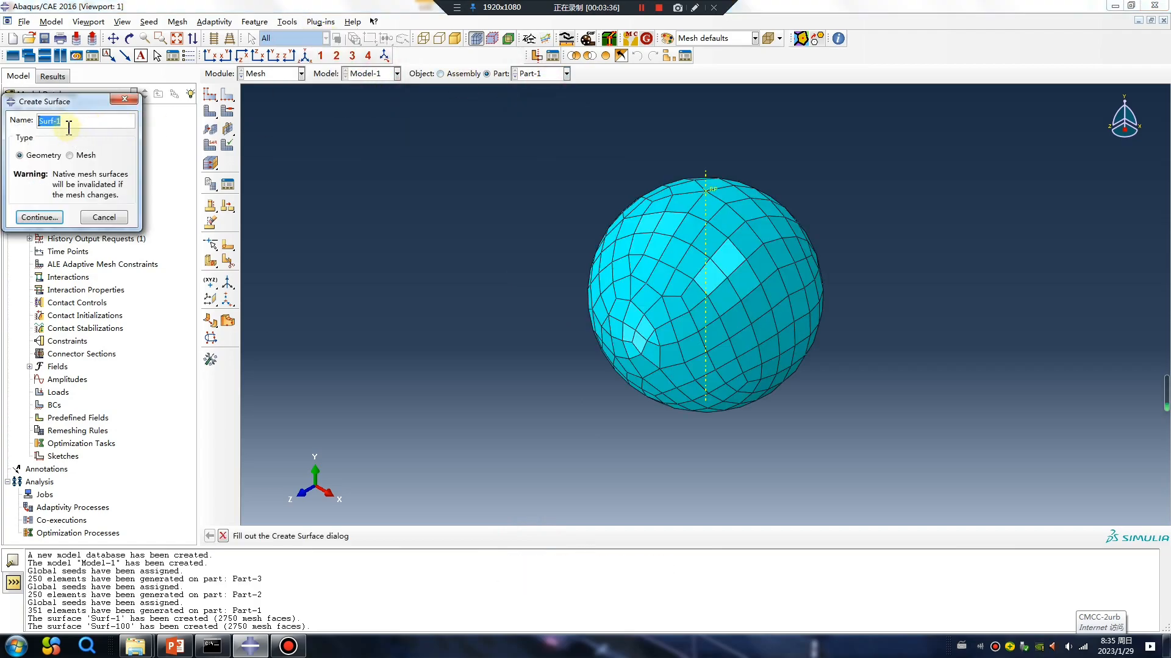
pyautogui.click(69, 122)
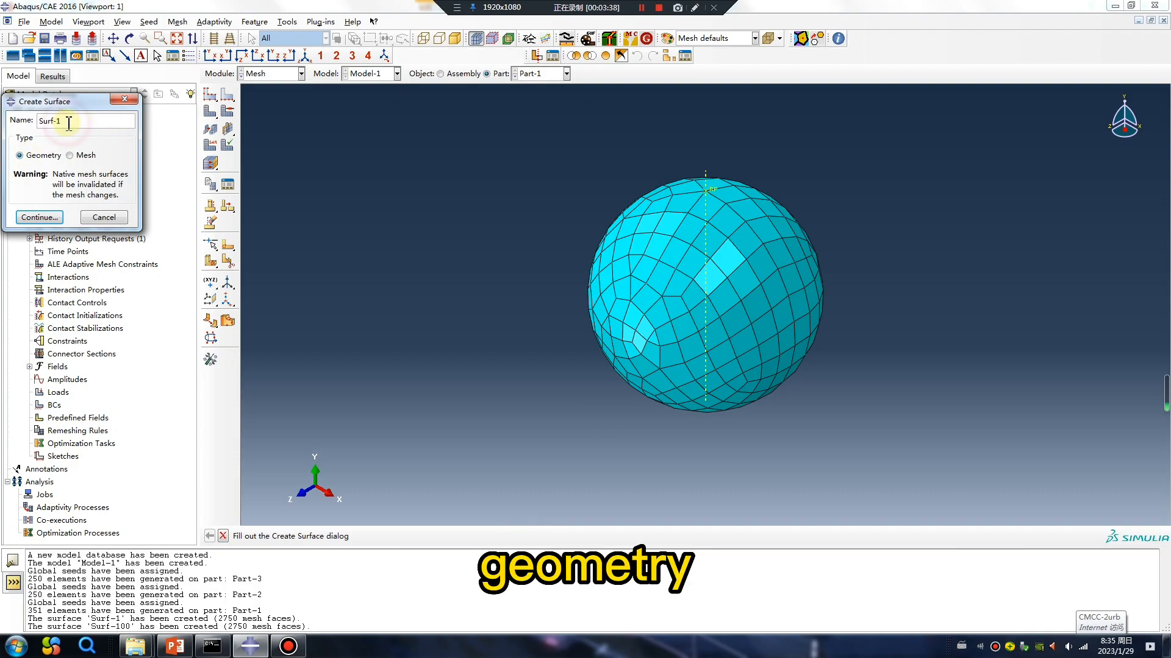
pyautogui.write('rigi')
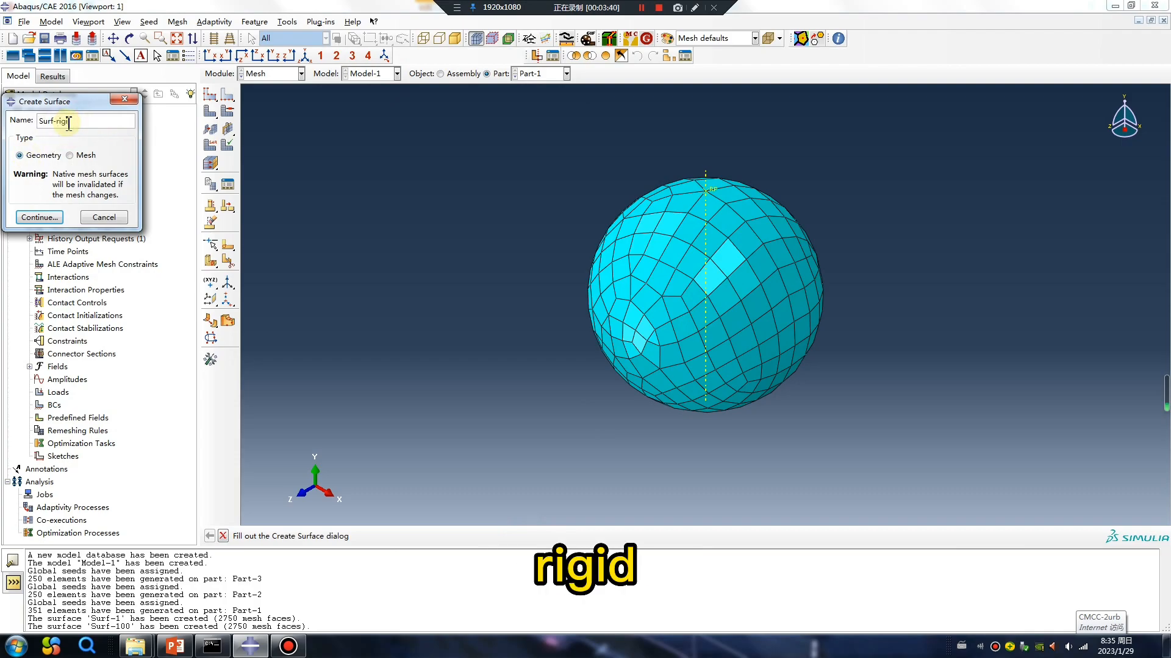
pyautogui.write('d')
pyautogui.click(40, 217)
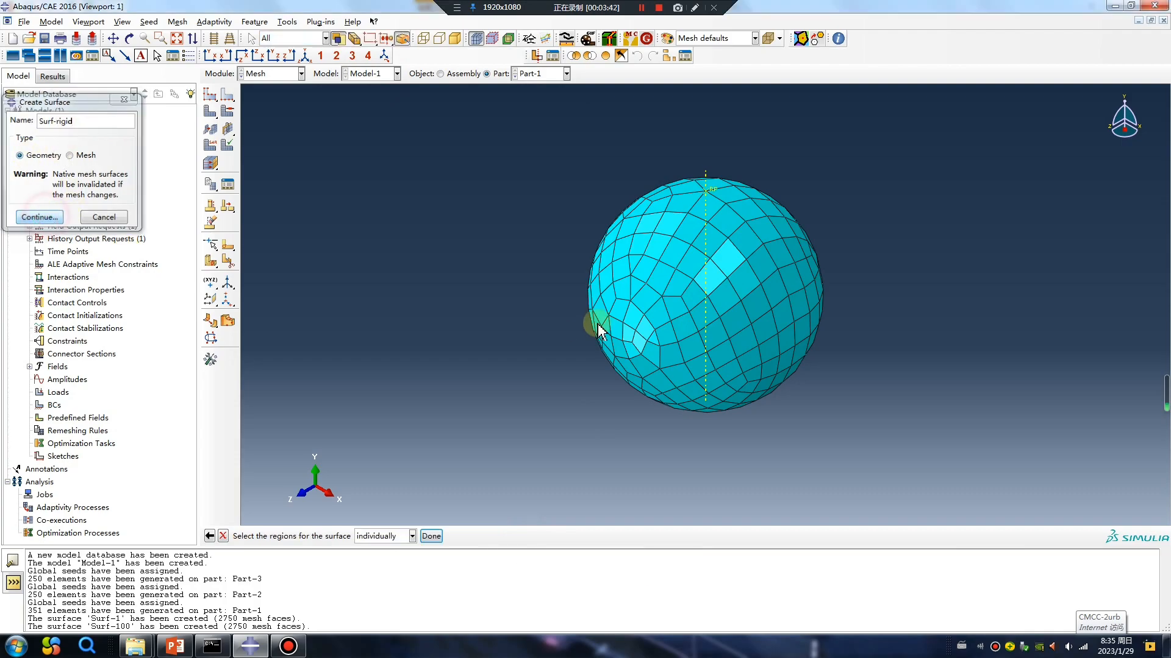
pyautogui.click(691, 323)
pyautogui.middleClick(533, 405)
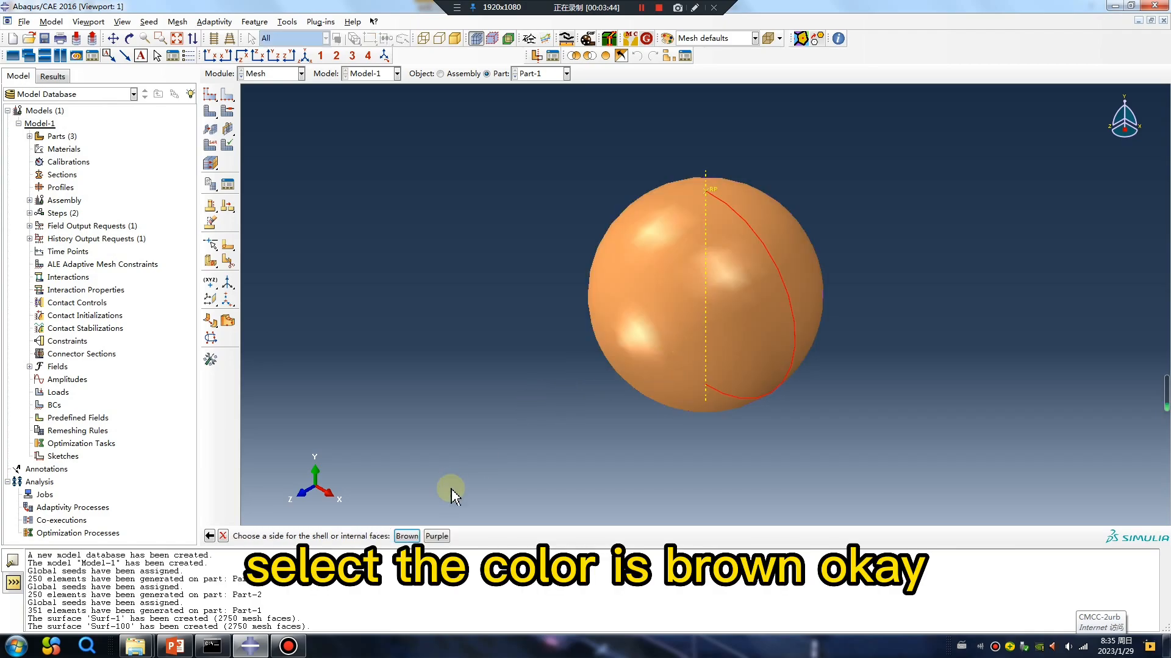
pyautogui.click(407, 536)
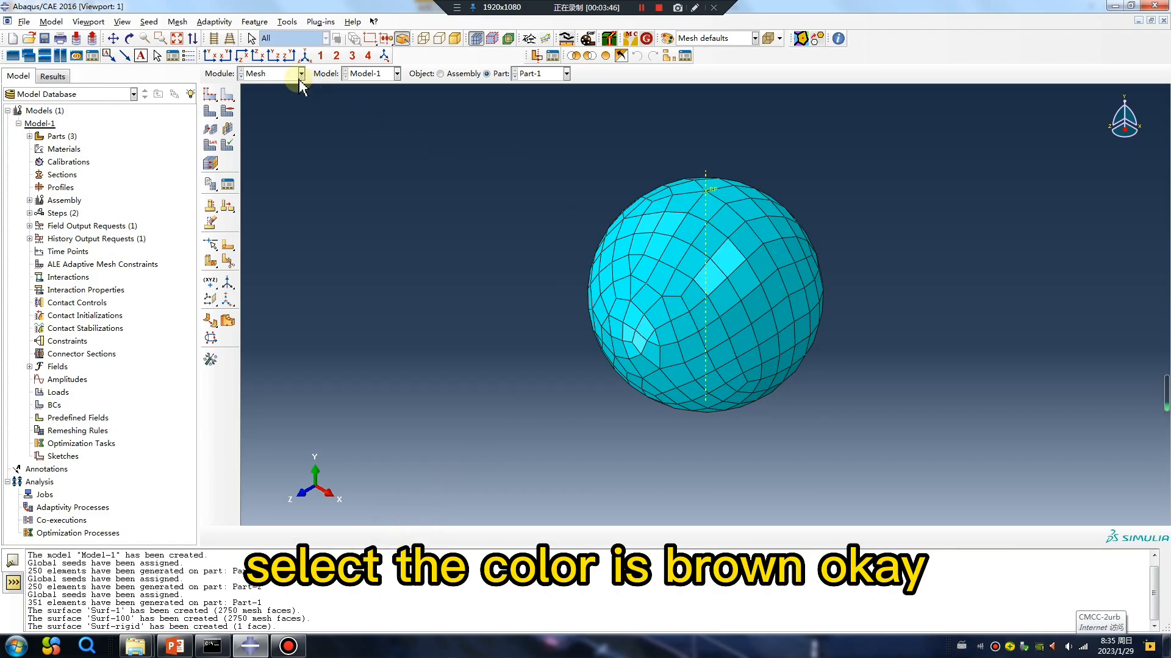
# Switch to the Interaction module and create a contact property with no options defined, keeping the Abaqus defaults.
pyautogui.click(278, 74)
pyautogui.click(268, 139)
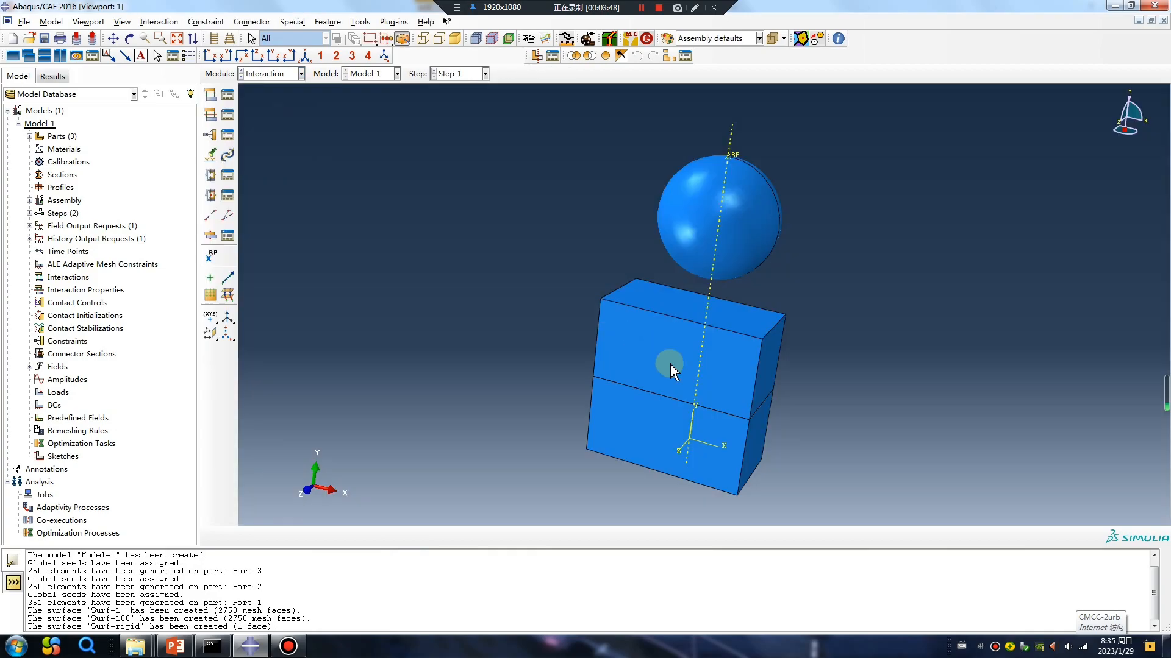
pyautogui.click(210, 115)
pyautogui.click(271, 296)
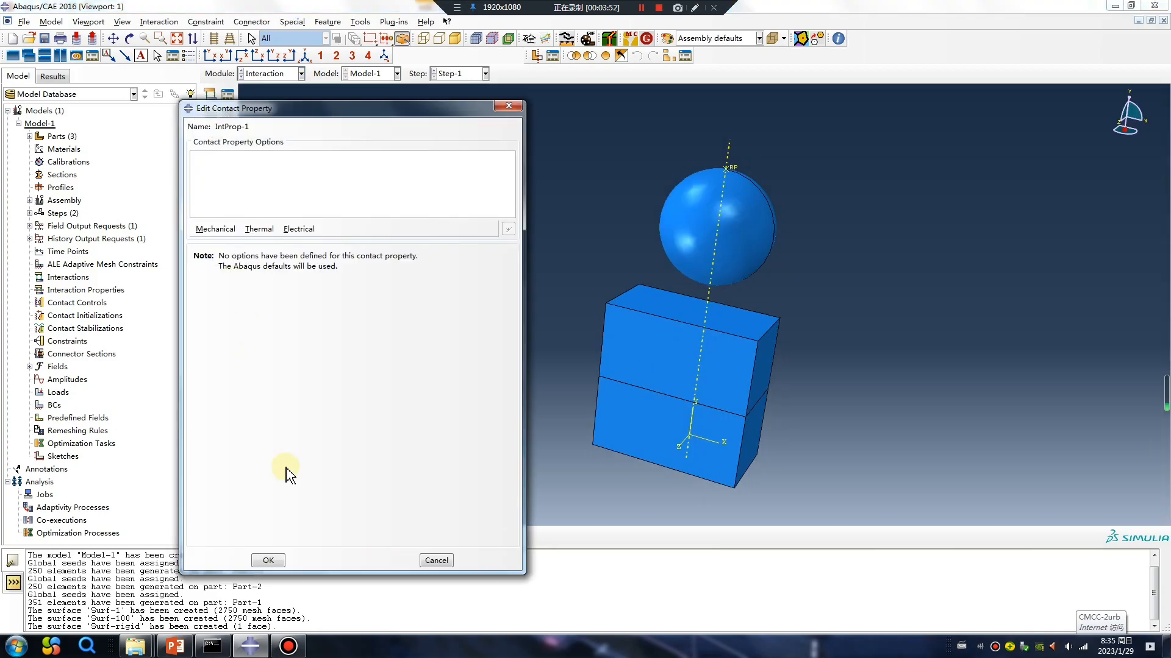
pyautogui.click(269, 560)
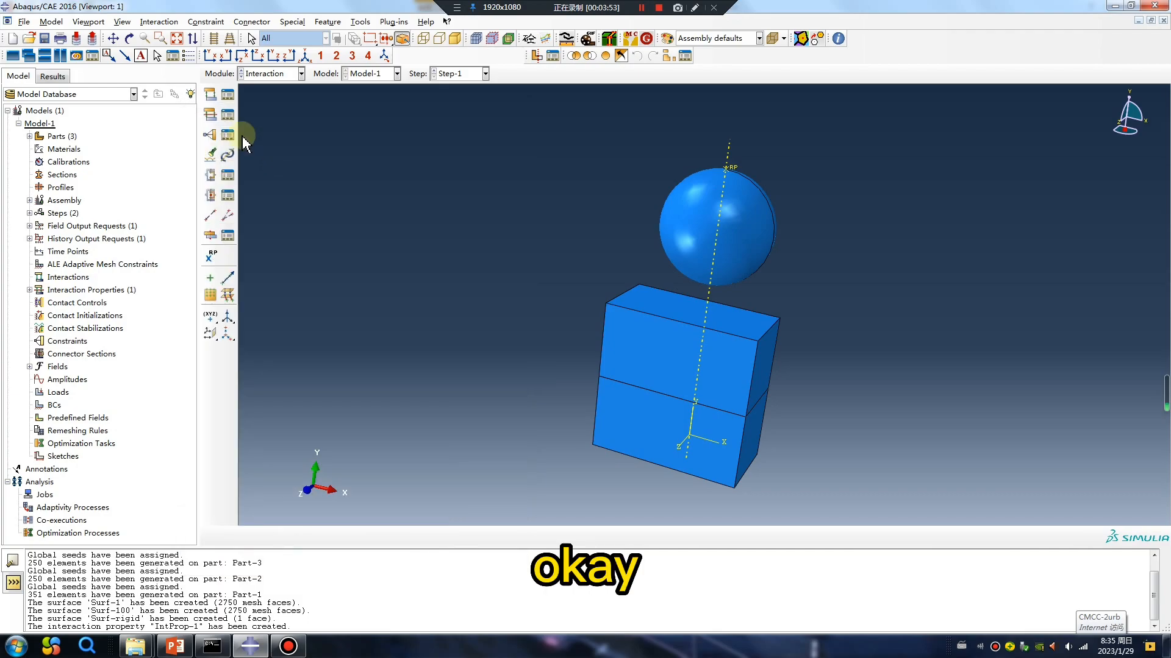
# Create a General contact (Explicit) interaction in the Initial step.
pyautogui.click(214, 99)
pyautogui.click(53, 120)
pyautogui.click(49, 135)
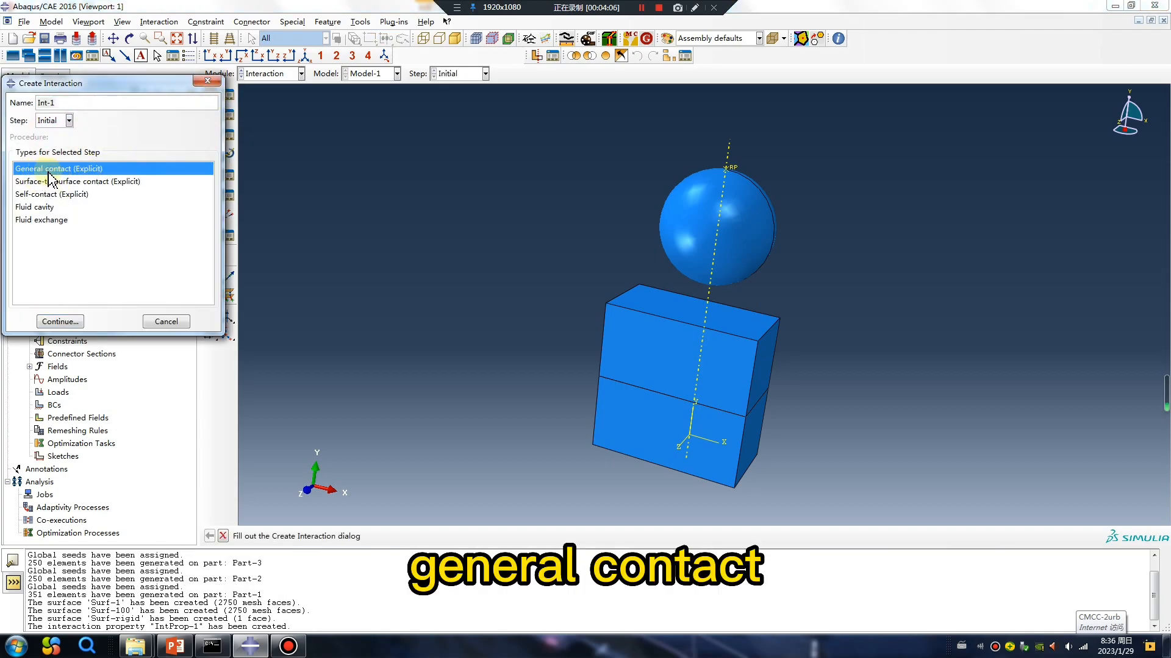
pyautogui.click(59, 321)
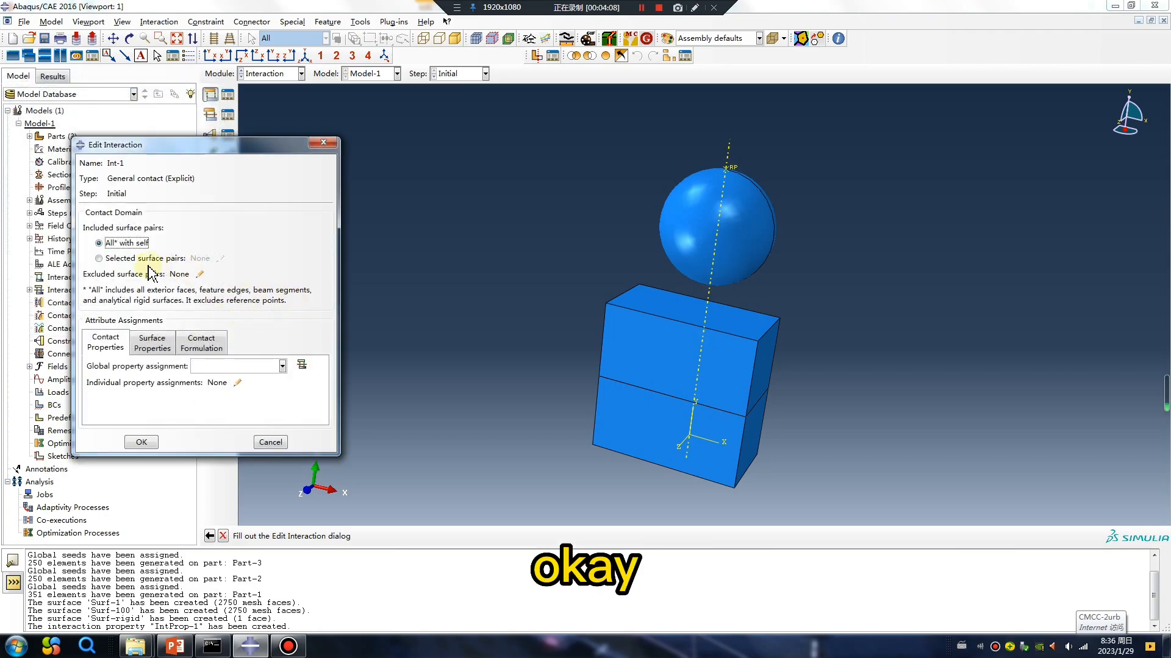
# Set the contact domain to selected surface pairs and add the pair (All*) with (Self) to the included pairs.
pyautogui.click(109, 258)
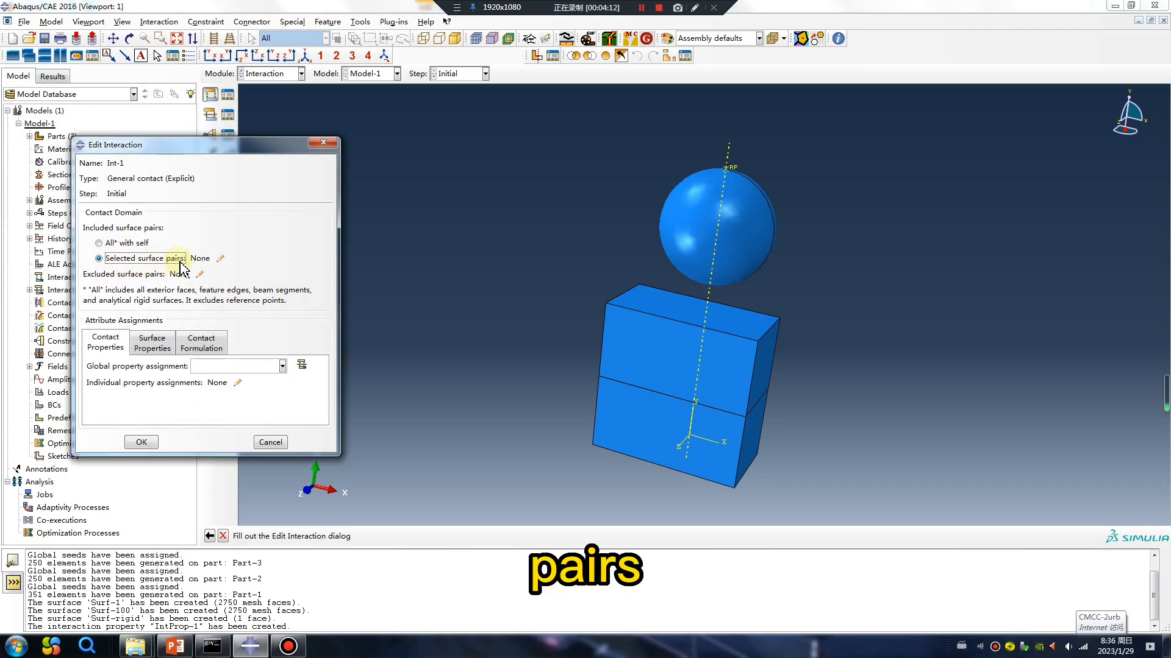
pyautogui.click(220, 259)
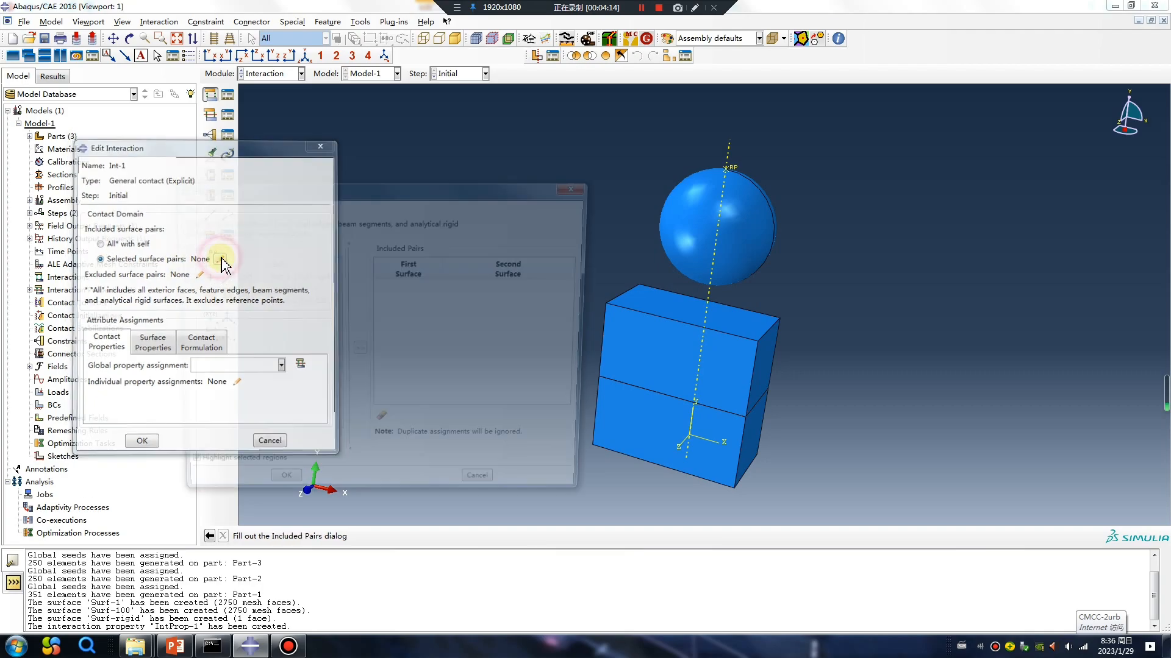
pyautogui.click(201, 263)
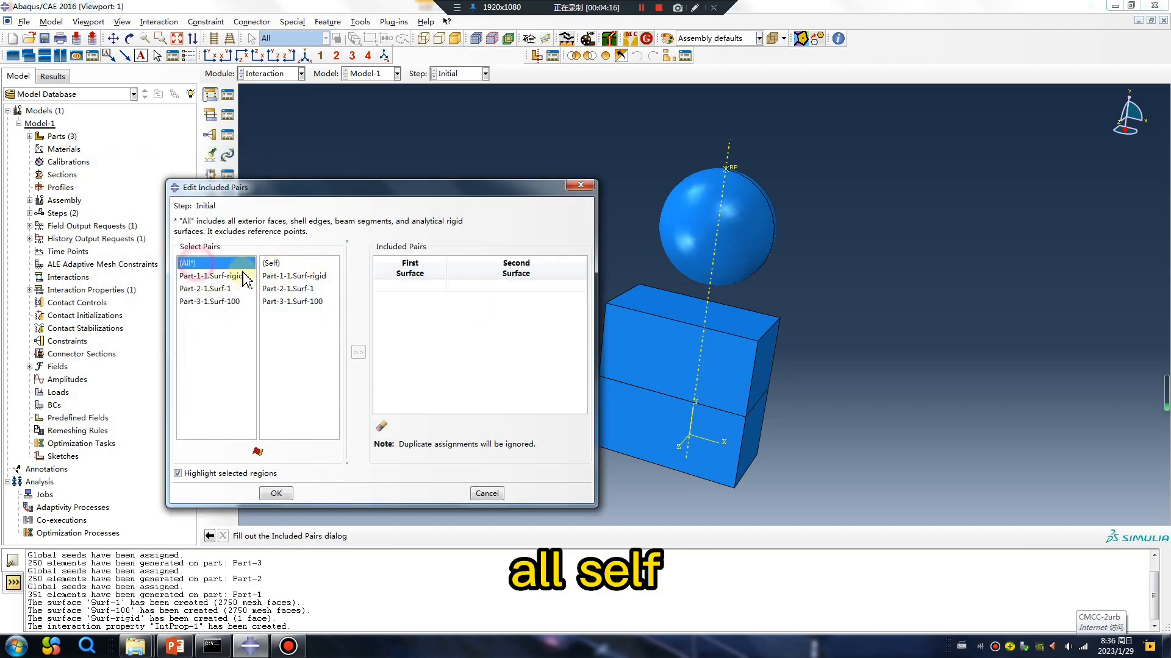
pyautogui.click(273, 263)
pyautogui.click(358, 352)
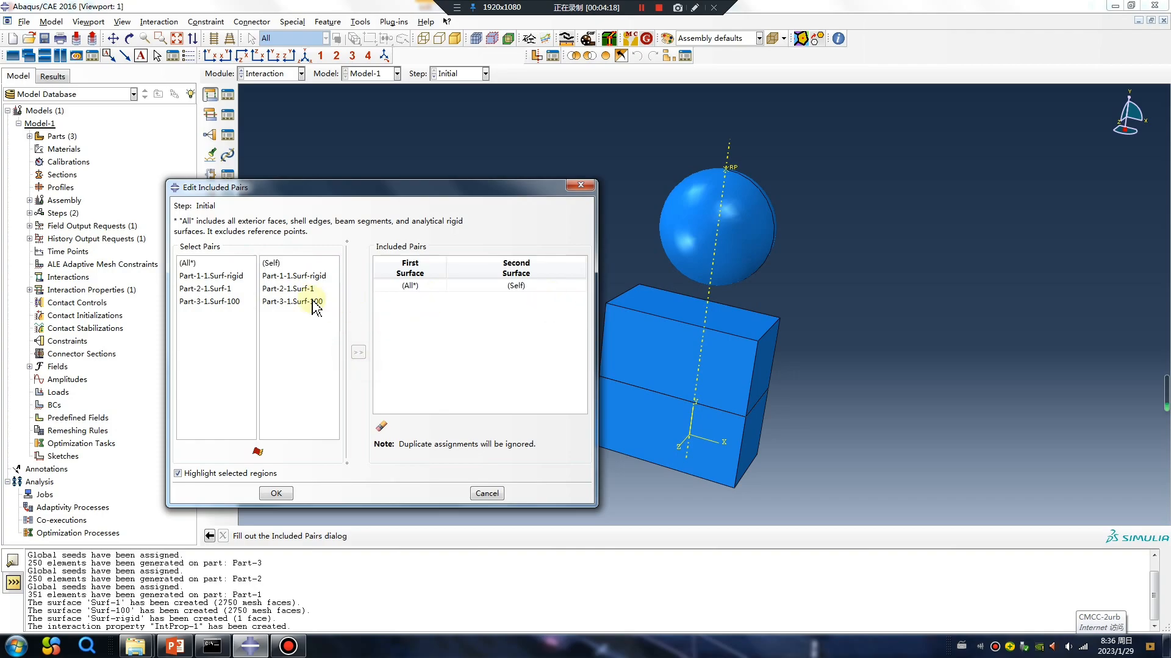
# Pair Part-1-1.Surf-rigid with Part-2-1.Surf-1 and with Part-3-1.Surf-100 in the included contact pairs.
pyautogui.click(218, 276)
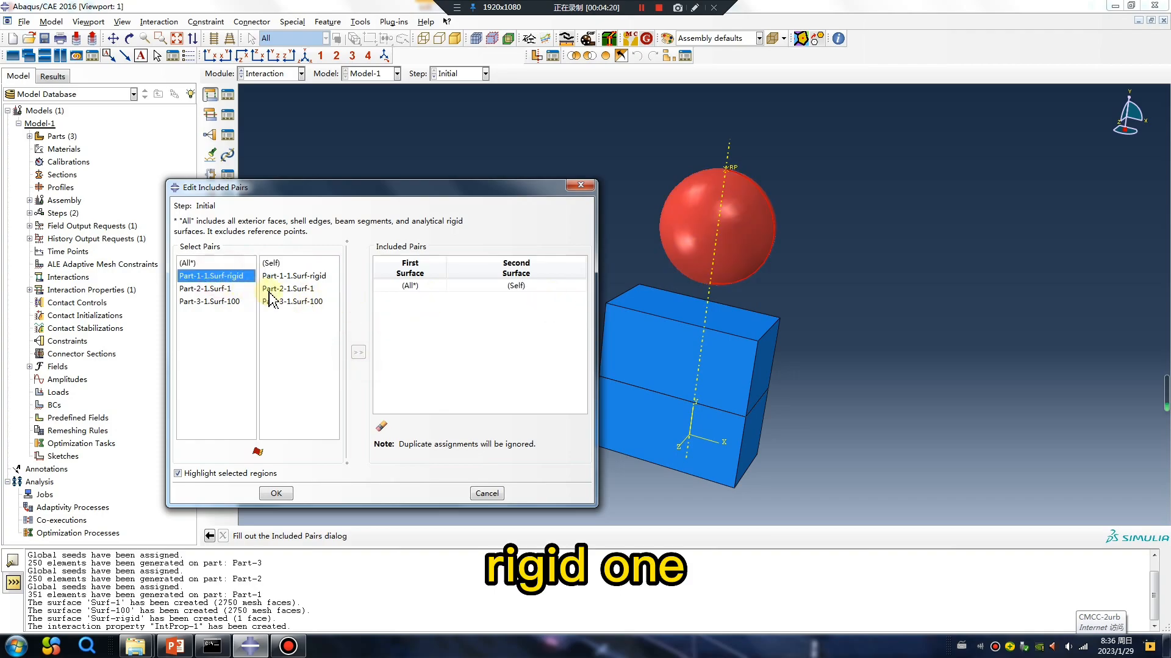
pyautogui.click(292, 289)
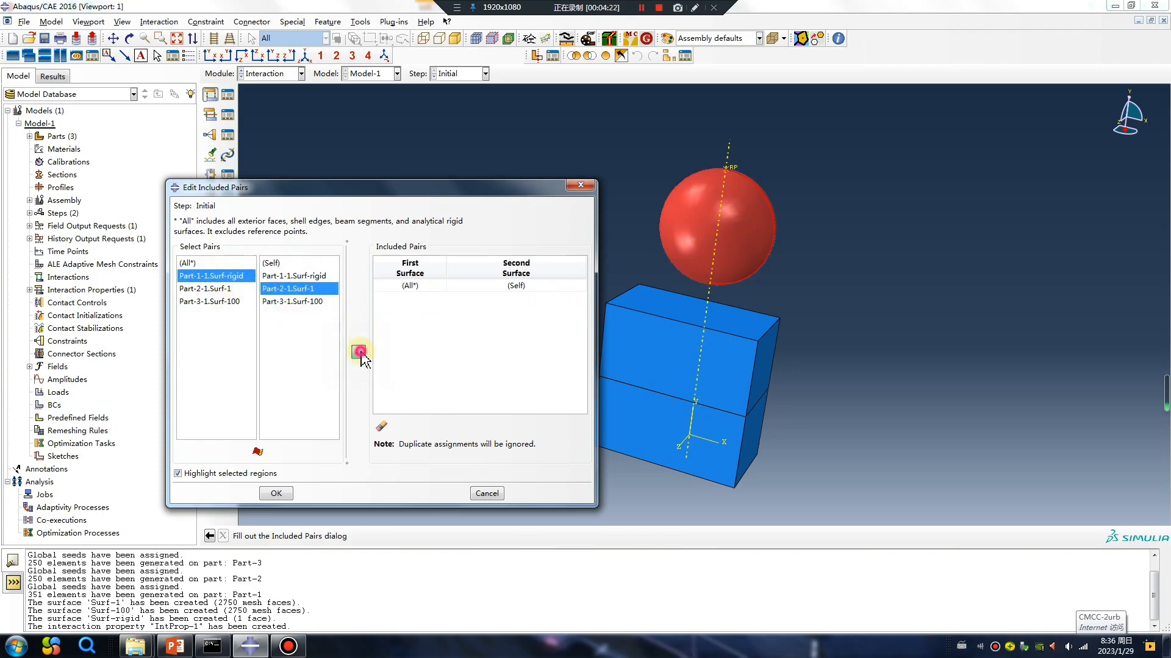
pyautogui.click(359, 353)
pyautogui.click(222, 276)
pyautogui.click(305, 301)
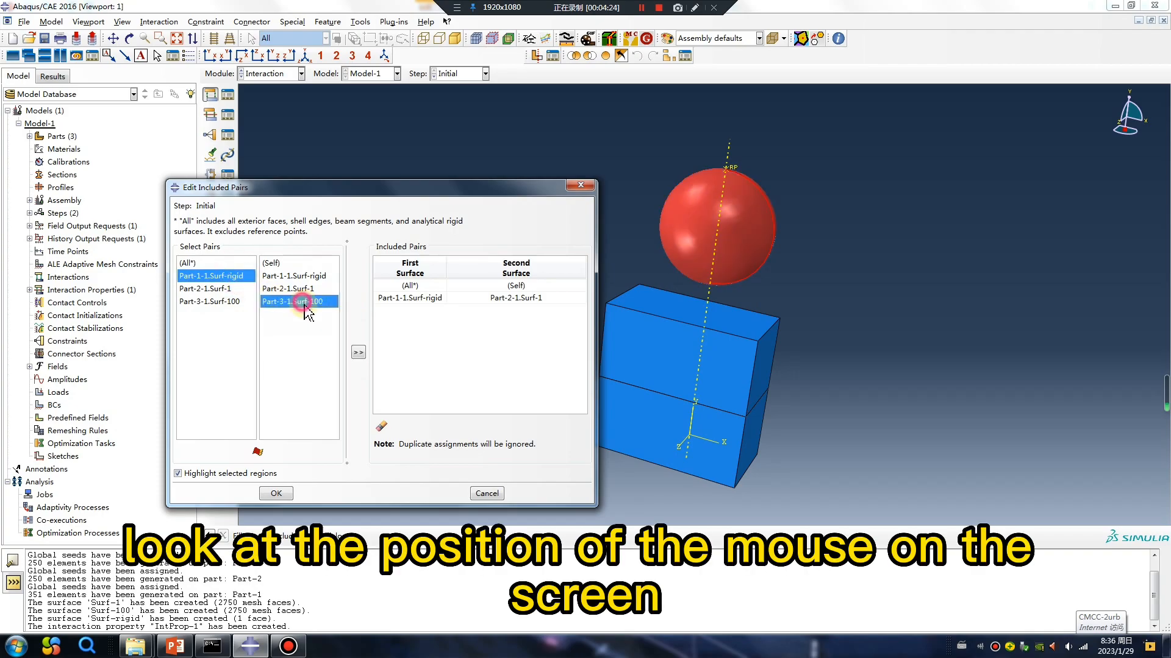
pyautogui.click(359, 353)
# Add self-contact pairs for the two block surfaces by pairing Part-2-1.Surf-1 and Part-3-1.Surf-100 each with itself.
pyautogui.click(214, 289)
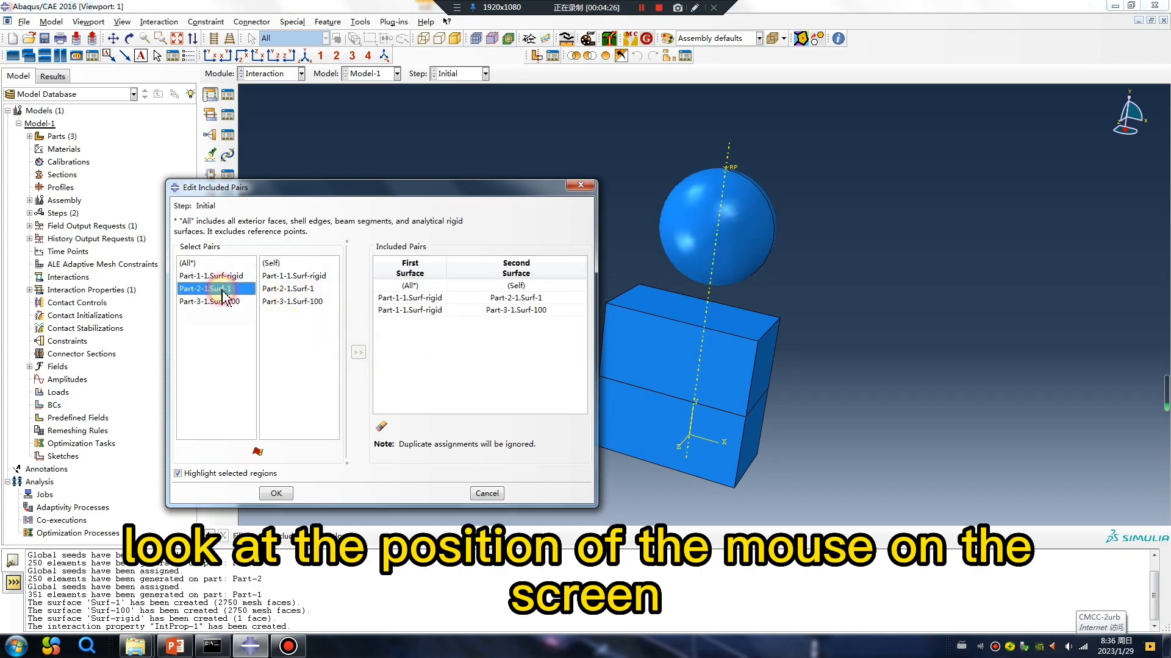
pyautogui.click(292, 289)
pyautogui.click(358, 352)
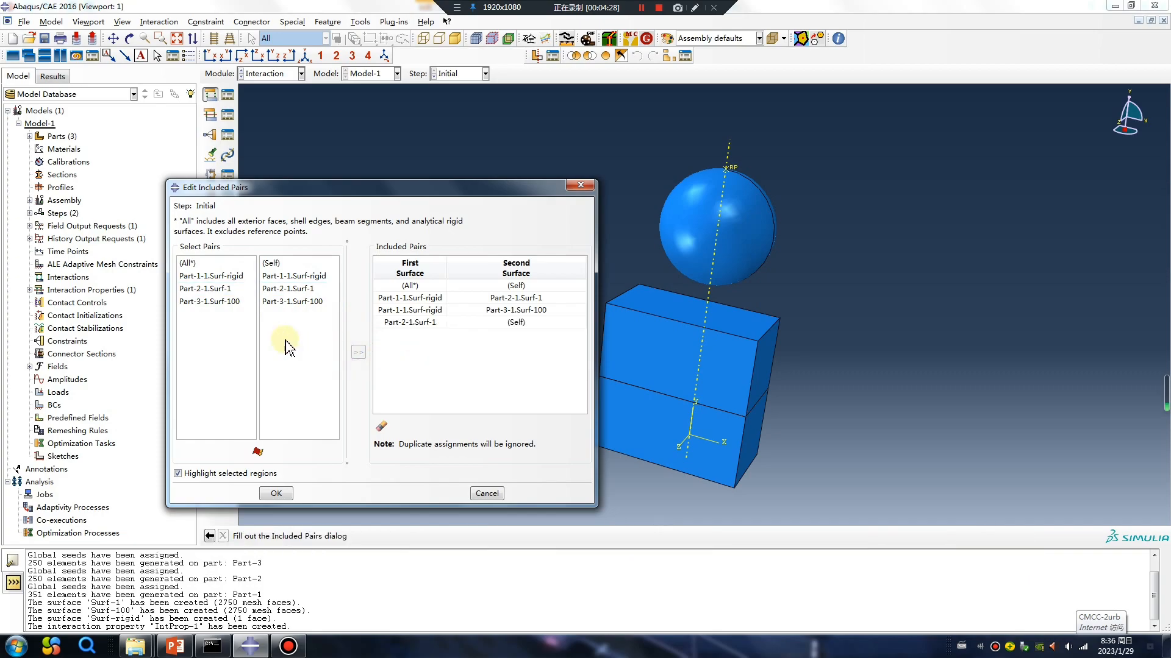
pyautogui.click(213, 302)
pyautogui.click(292, 301)
pyautogui.click(359, 353)
# Include the pair Part-2-1.Surf-1 with Part-3-1.Surf-100 and accept the list of included pairs.
pyautogui.click(213, 289)
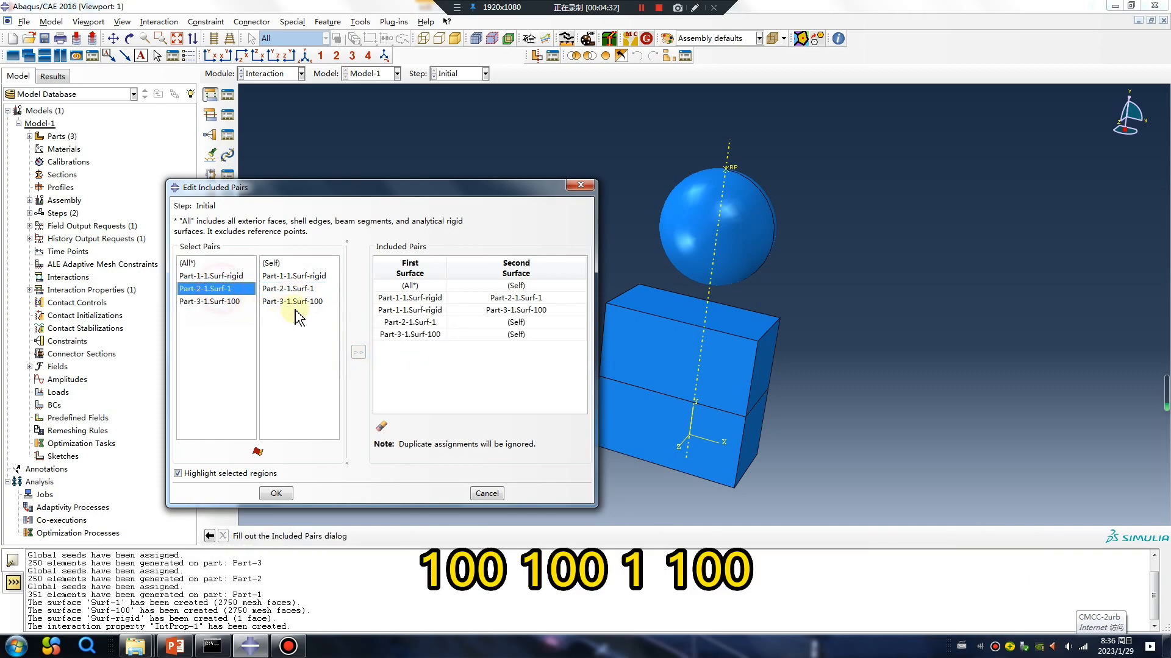
pyautogui.click(298, 301)
pyautogui.click(359, 352)
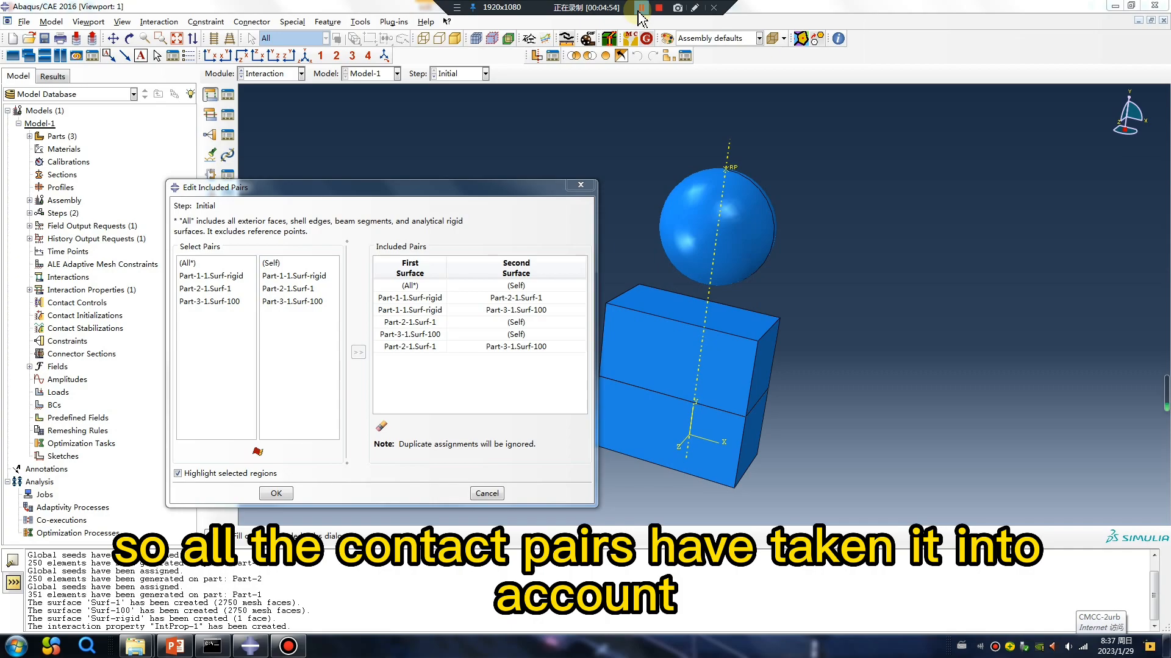
pyautogui.click(276, 493)
# Assign IntProp-1 as the global contact property and finish creating the general contact interaction.
pyautogui.click(214, 367)
pyautogui.click(214, 380)
pyautogui.click(141, 443)
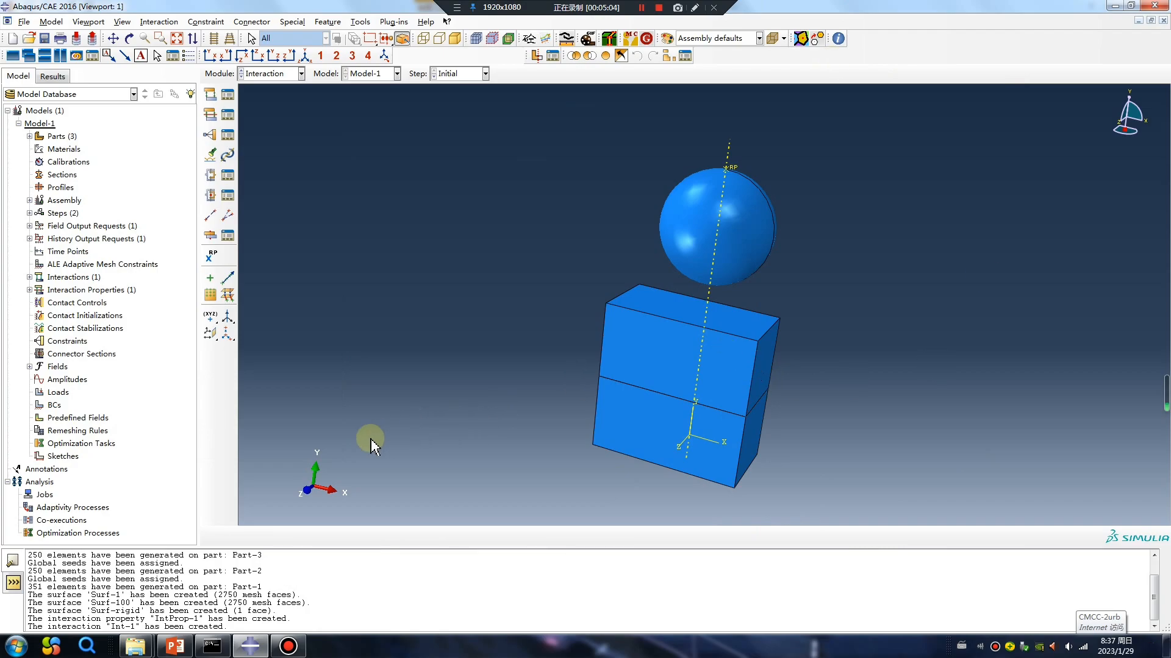
# Switch to the PowerPoint presentation and show slide 2 with the WeChat contact information.
pyautogui.moveTo(177, 643)
pyautogui.click(194, 602)
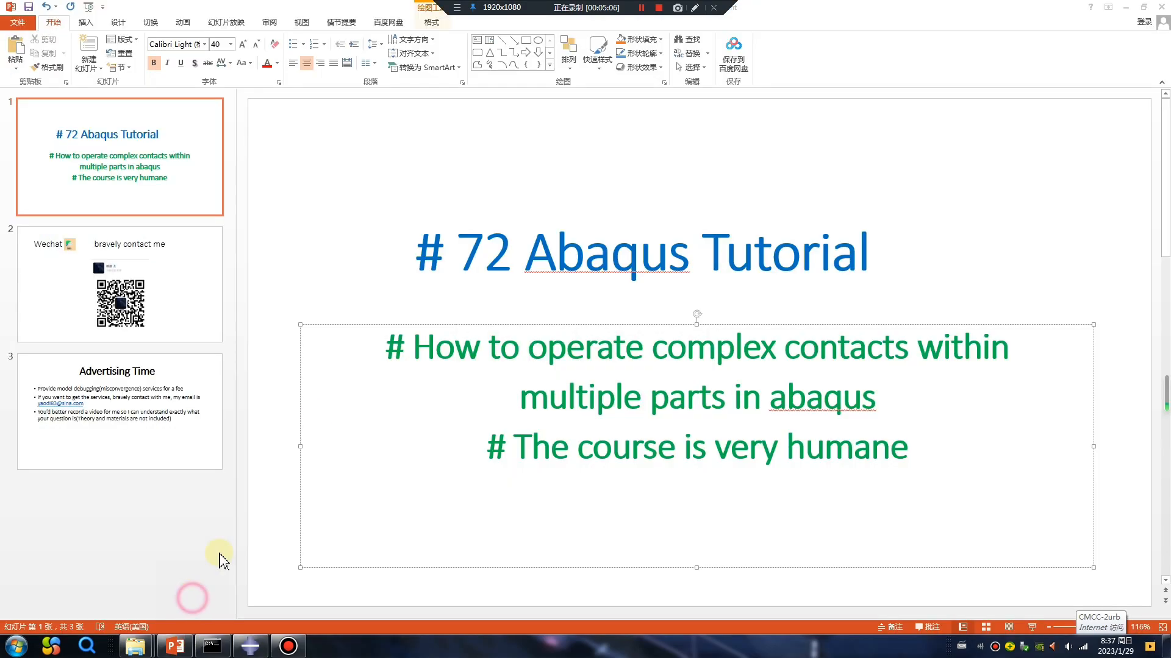
pyautogui.click(162, 253)
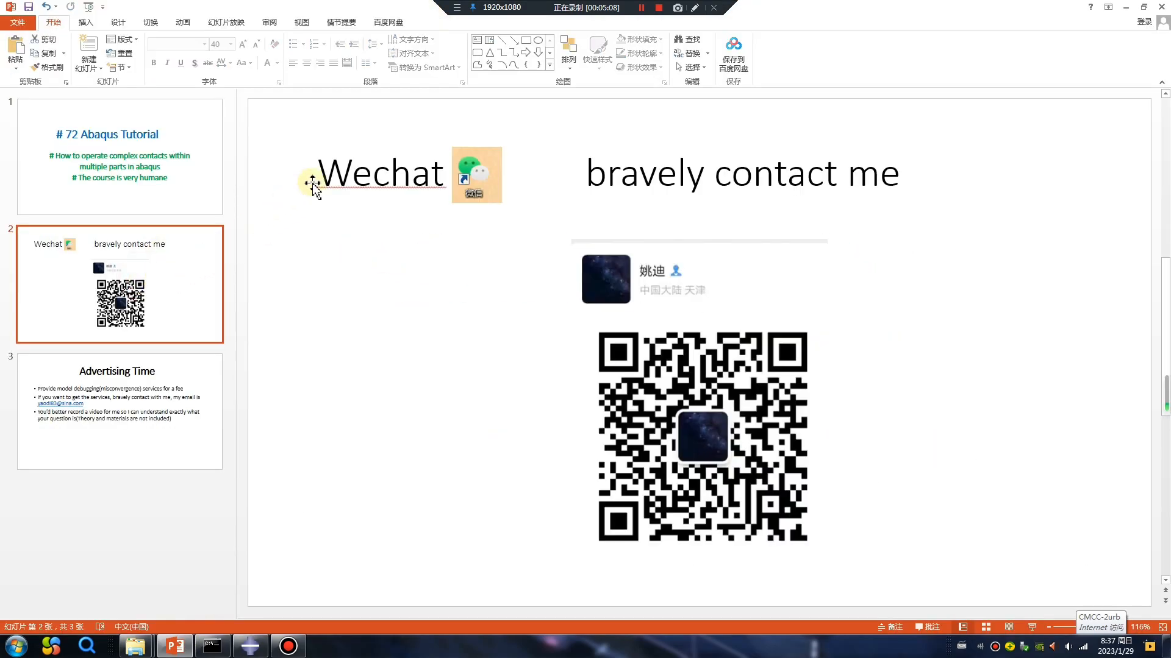